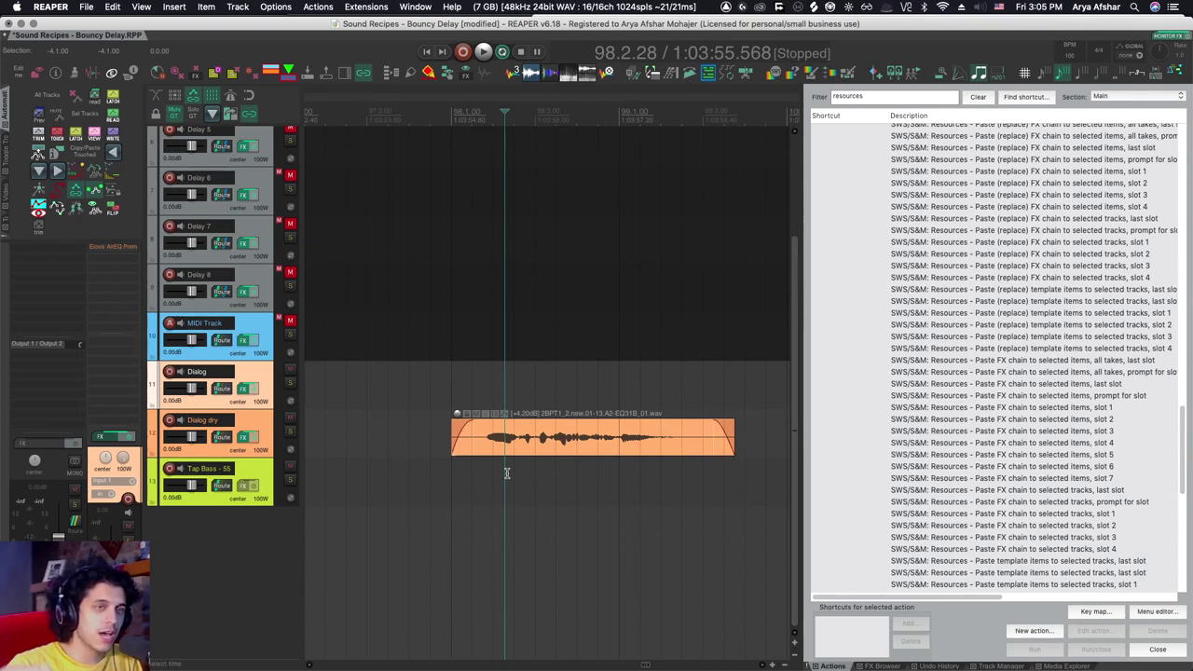
Step: Open the Extensions menu to reach the SWS Resources window for FX chains
{"action": "left_click", "coordinate": [384, 9]}
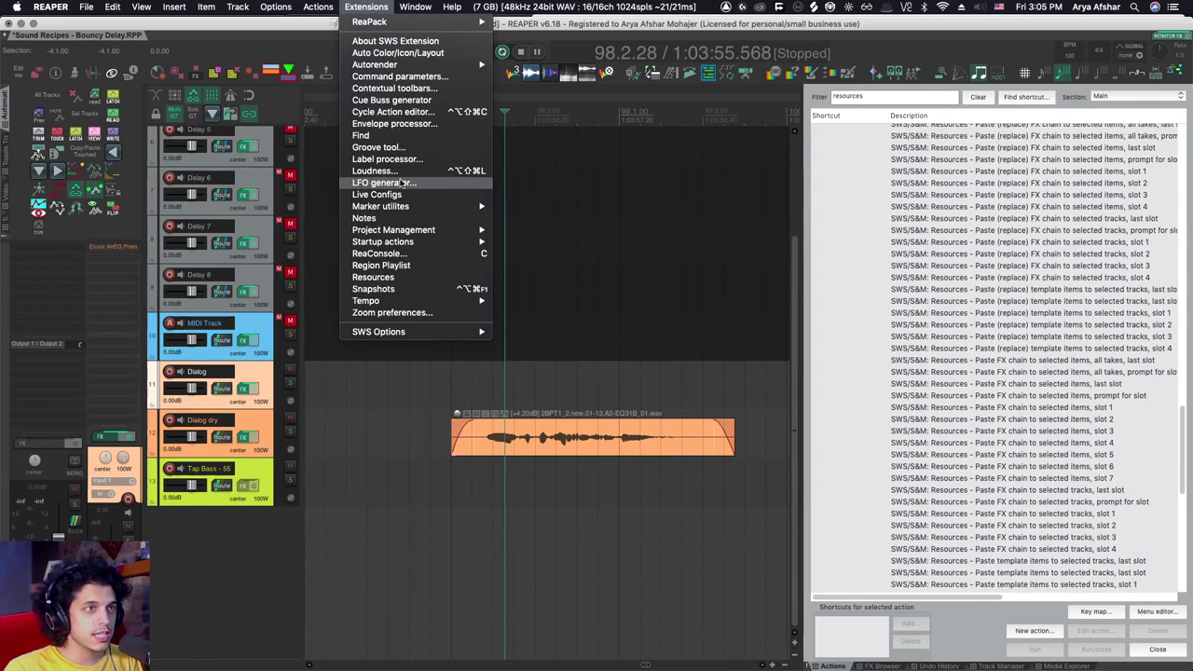
{"action": "left_click", "coordinate": [409, 277]}
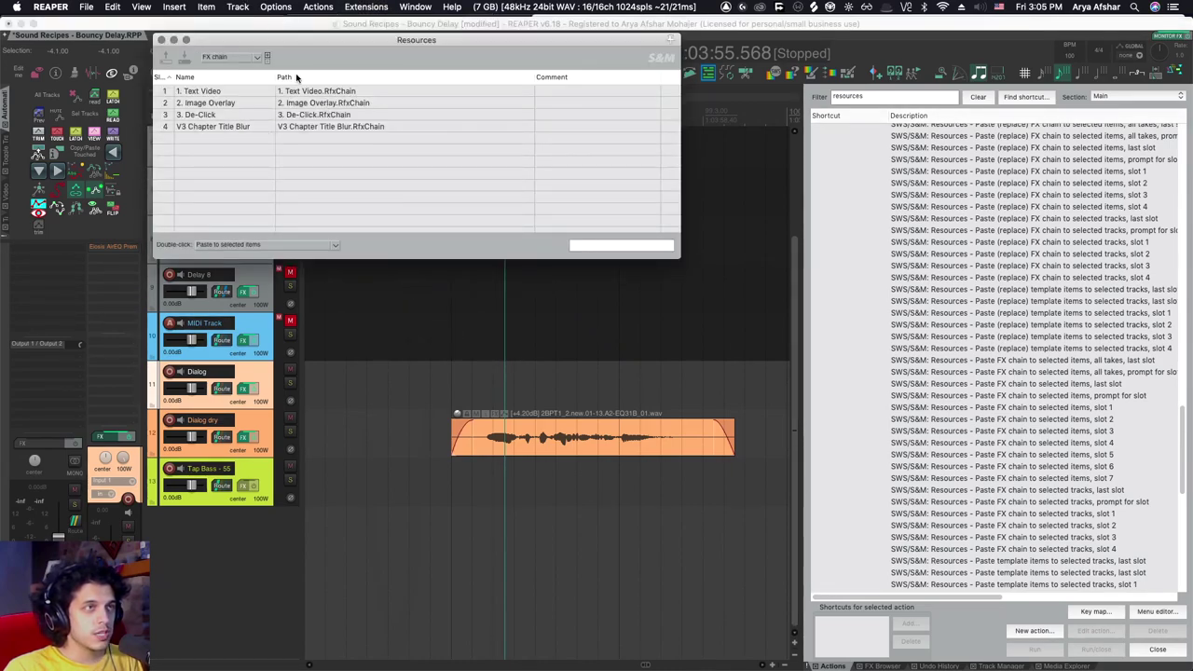
{"action": "left_click", "coordinate": [257, 59]}
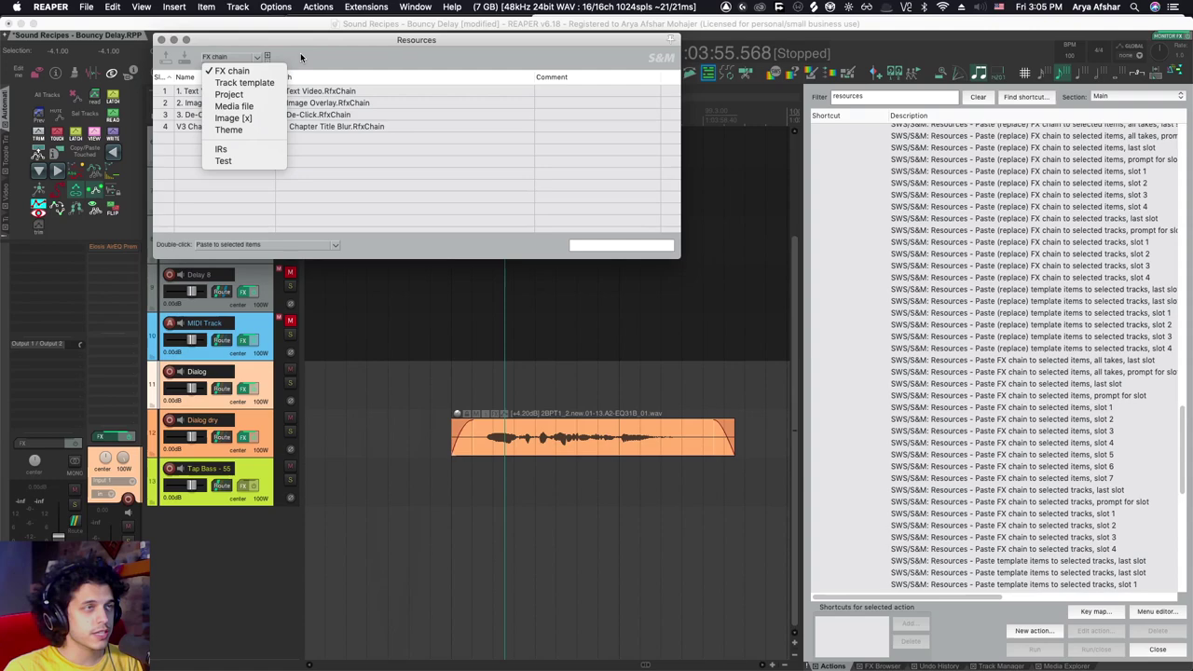
{"action": "key", "text": "Escape"}
{"action": "right_click", "coordinate": [242, 438]}
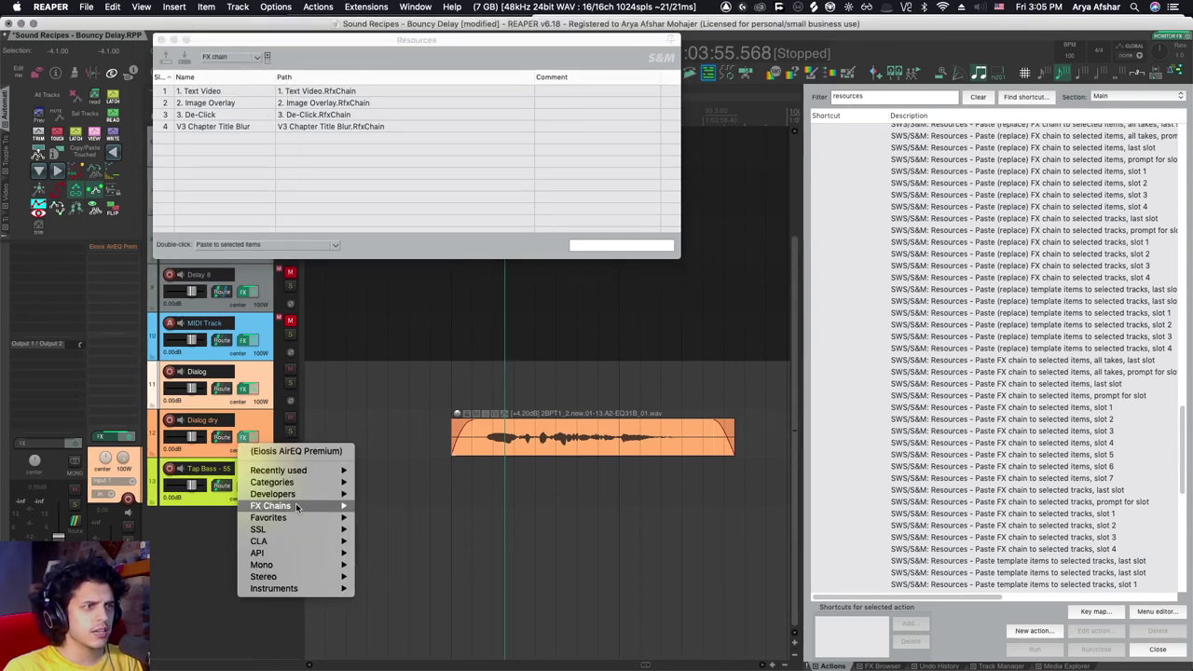
{"action": "left_click", "coordinate": [310, 376]}
{"action": "left_click", "coordinate": [246, 438]}
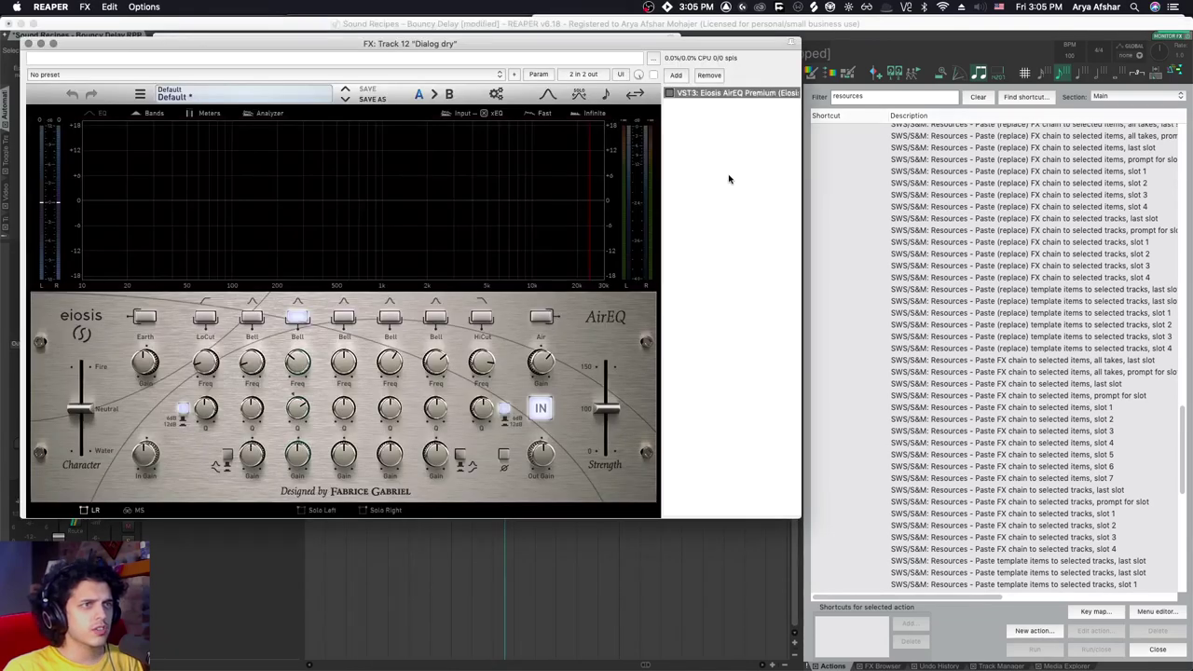
{"action": "right_click", "coordinate": [696, 97]}
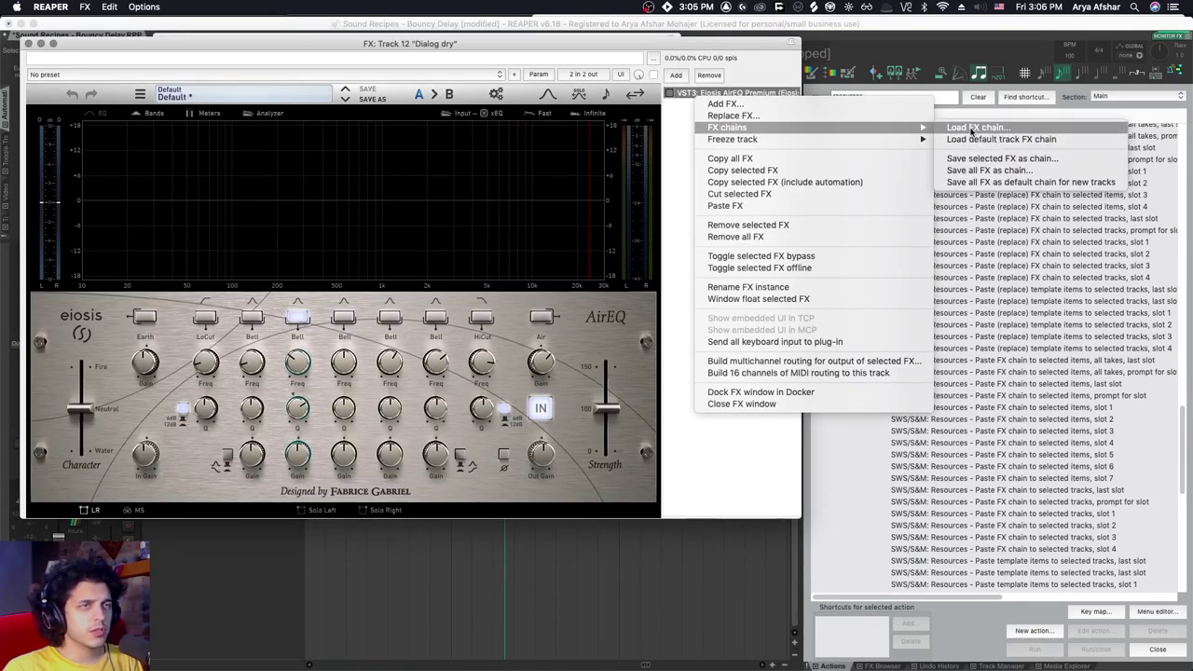
{"action": "key", "text": "Escape"}
{"action": "key", "text": "Escape"}
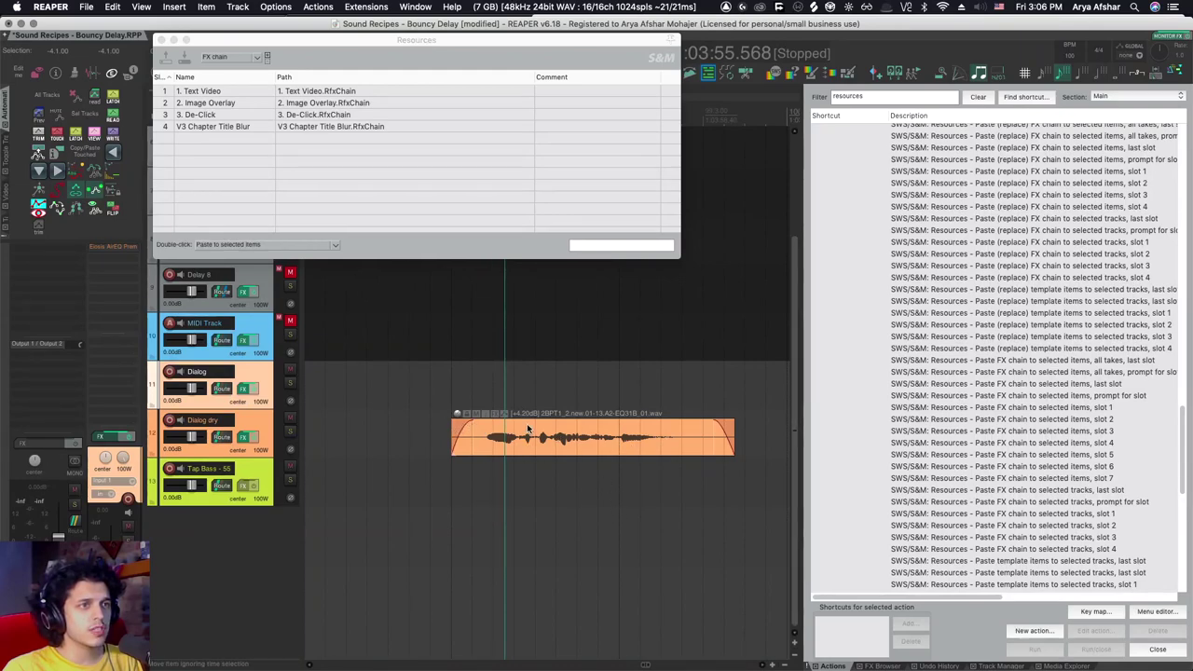
{"action": "right_click", "coordinate": [497, 416]}
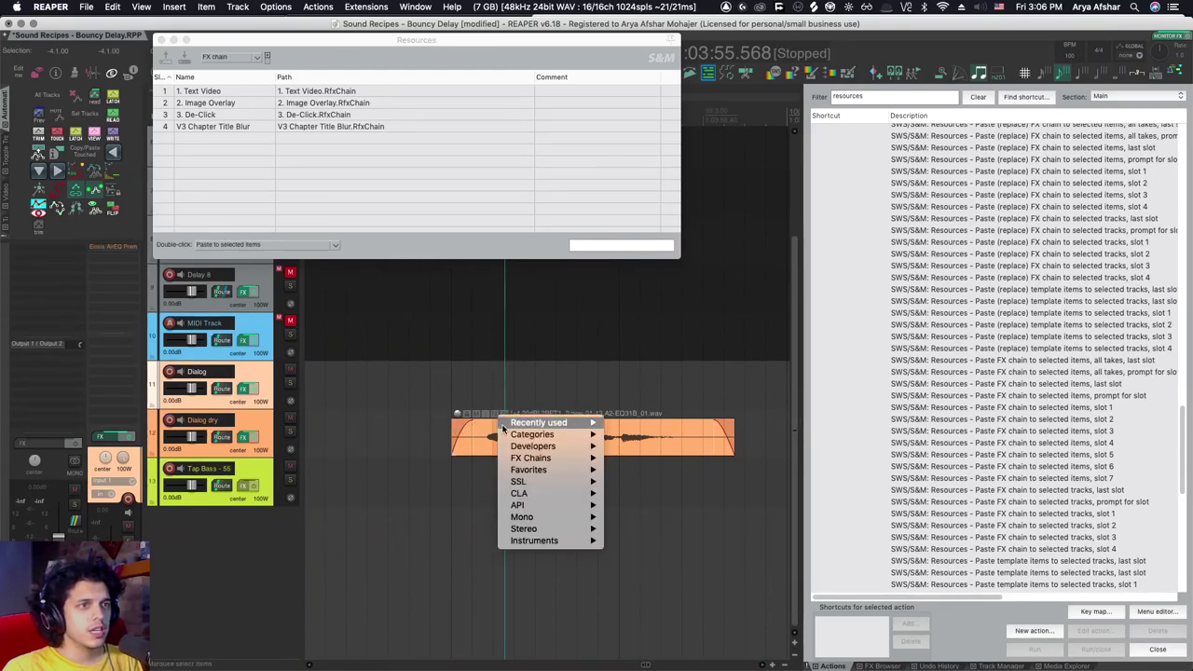
{"action": "mouse_move", "coordinate": [531, 457]}
{"action": "key", "text": "Escape"}
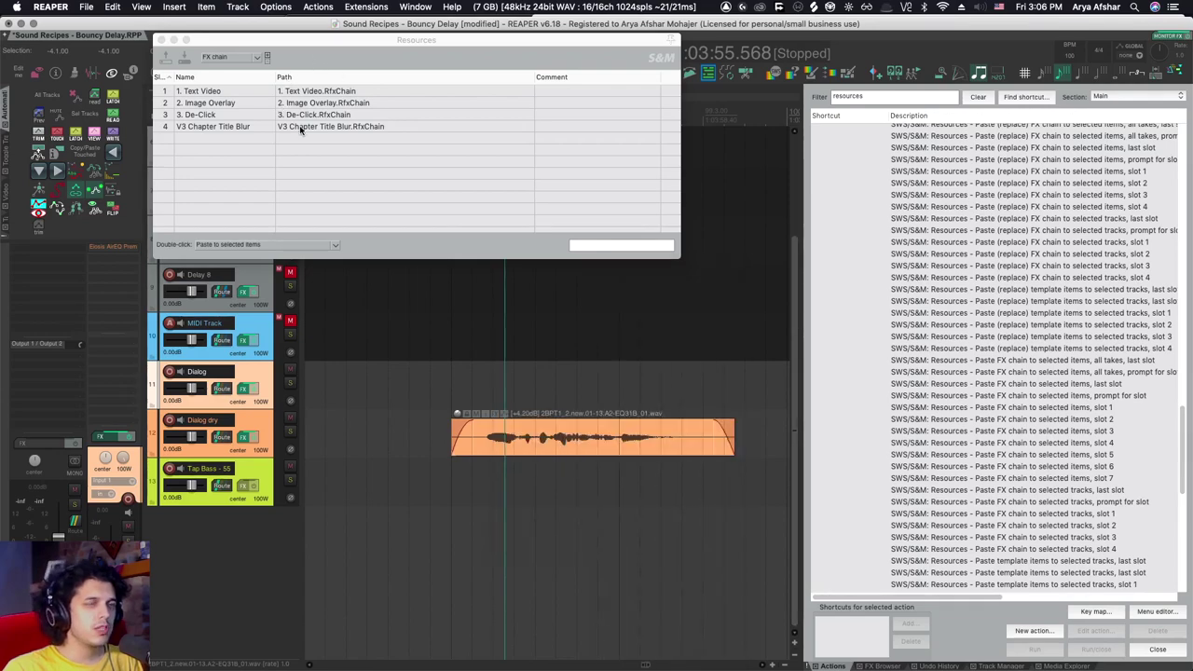
Step: Extend the action filter to 'resources fx chain' to list the SWS paste-FX-chain actions
{"action": "left_click", "coordinate": [885, 98]}
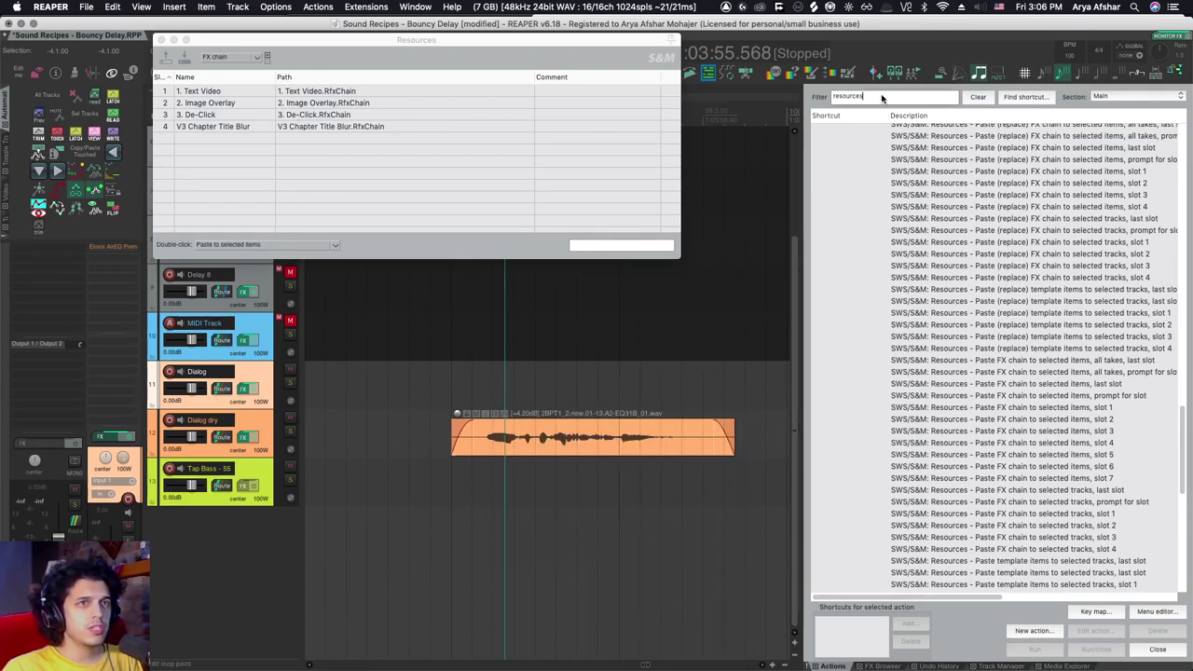
{"action": "type", "text": "fx chain"}
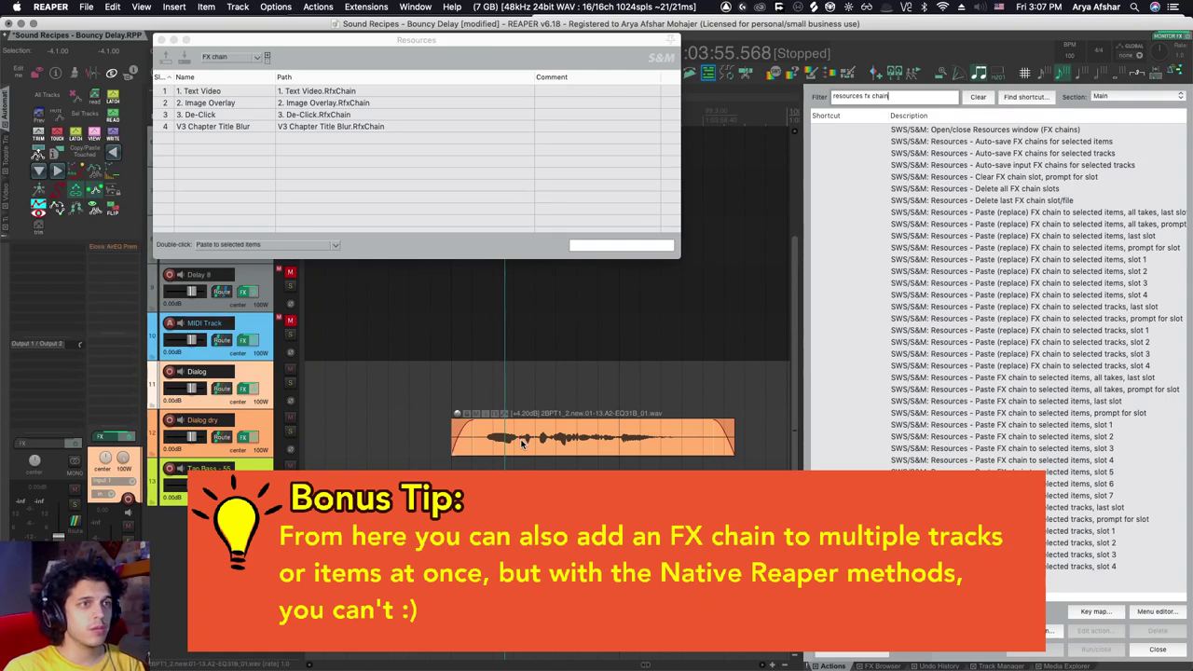
Step: Apply and undo the Image Overlay chain on the dialog item, then list 'insert fx' actions
{"action": "right_click", "coordinate": [522, 444]}
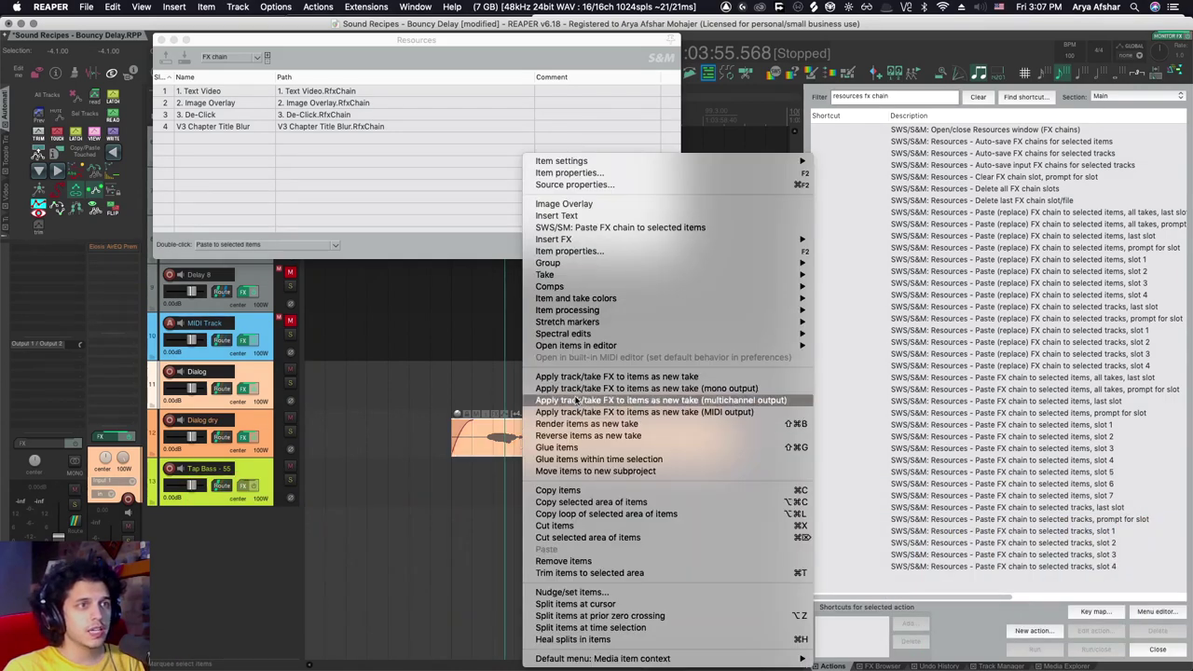
{"action": "left_click", "coordinate": [569, 205]}
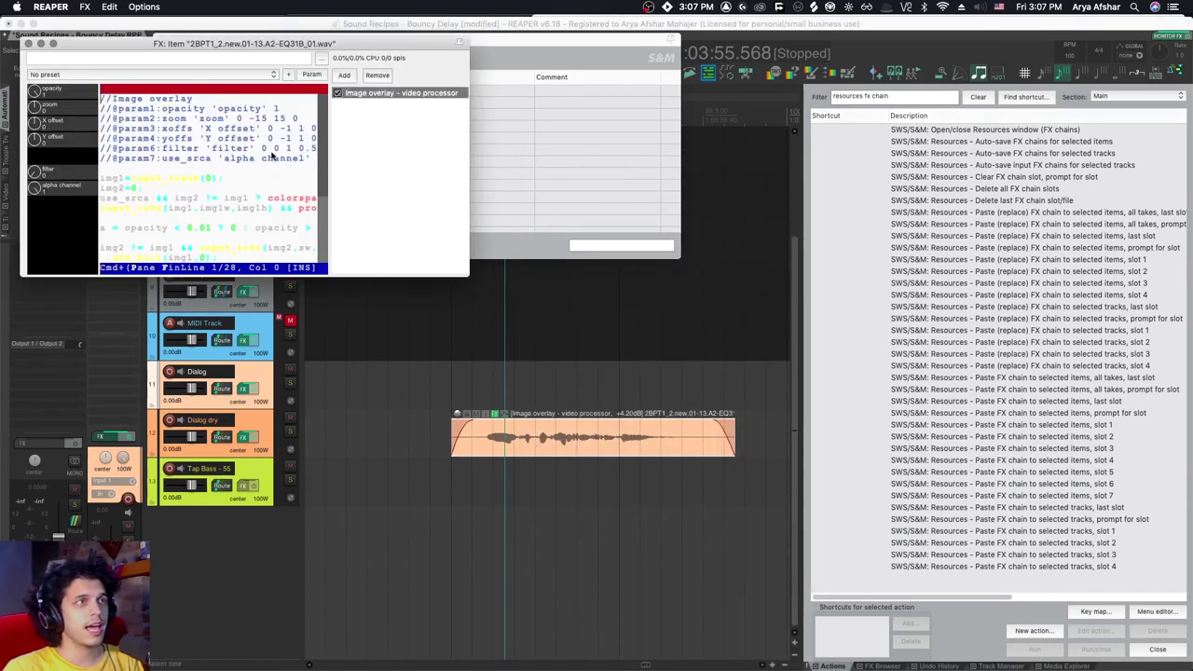
{"action": "key", "text": "super+z"}
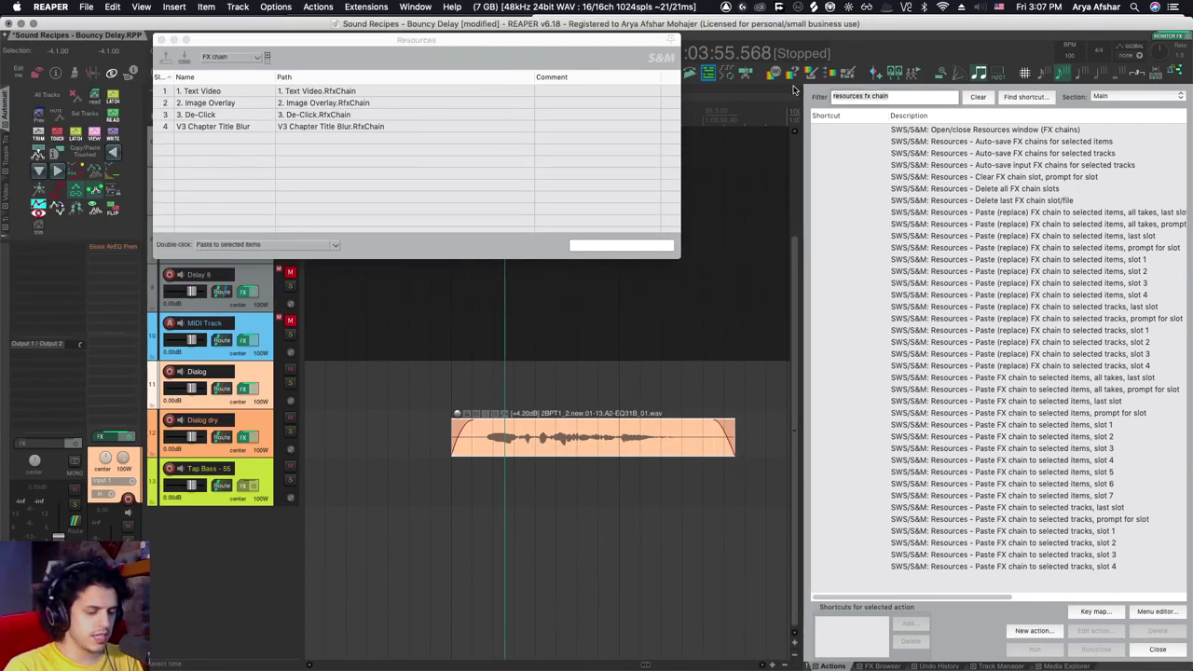
{"action": "type", "text": "insert fx"}
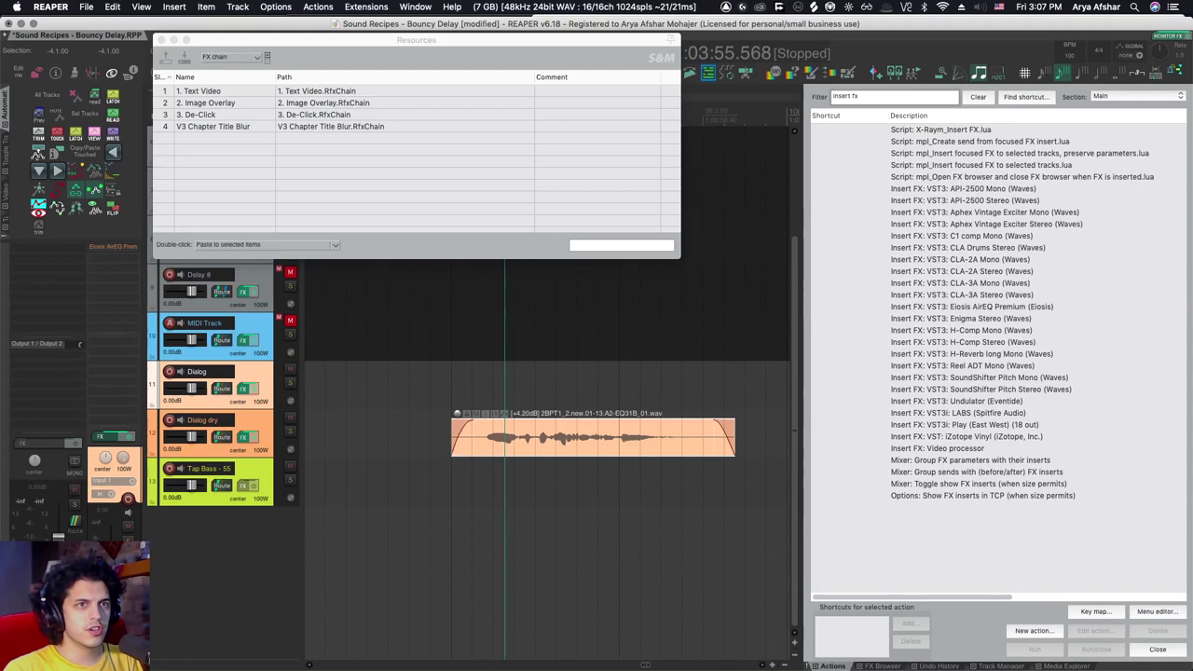
{"action": "left_click", "coordinate": [944, 449]}
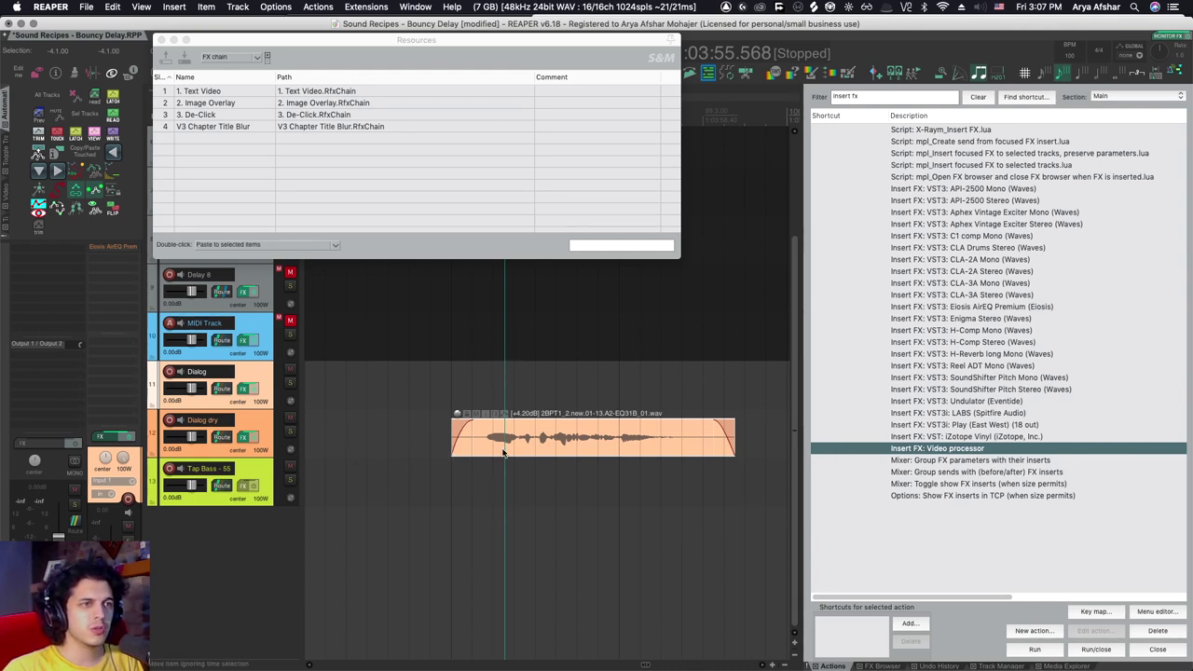
Step: Add an FX chain slot 5 in Resources and load 22. Analogize Mono into it
{"action": "left_click", "coordinate": [373, 151]}
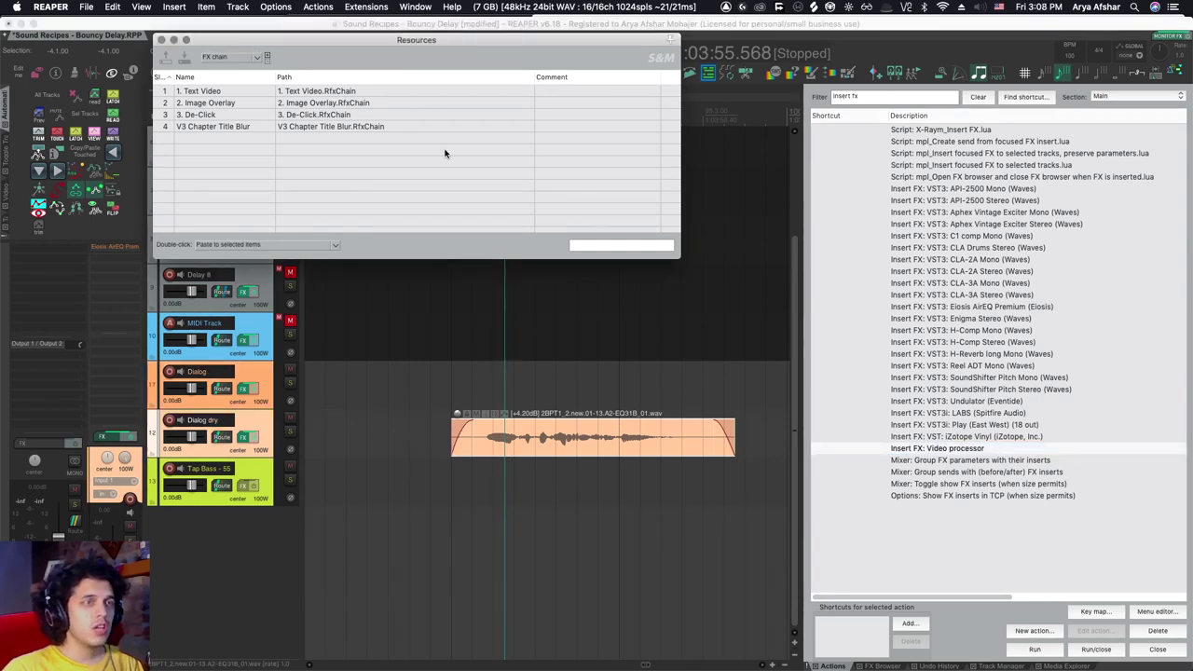
{"action": "right_click", "coordinate": [218, 138]}
{"action": "left_click", "coordinate": [229, 145]}
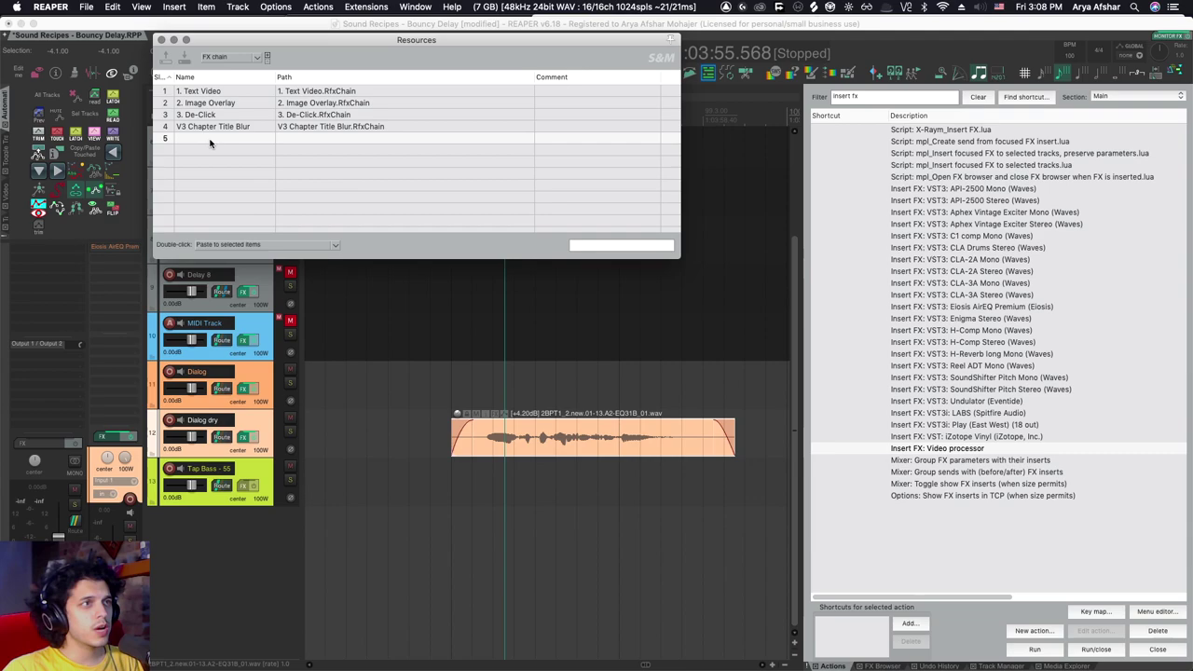
{"action": "right_click", "coordinate": [213, 139]}
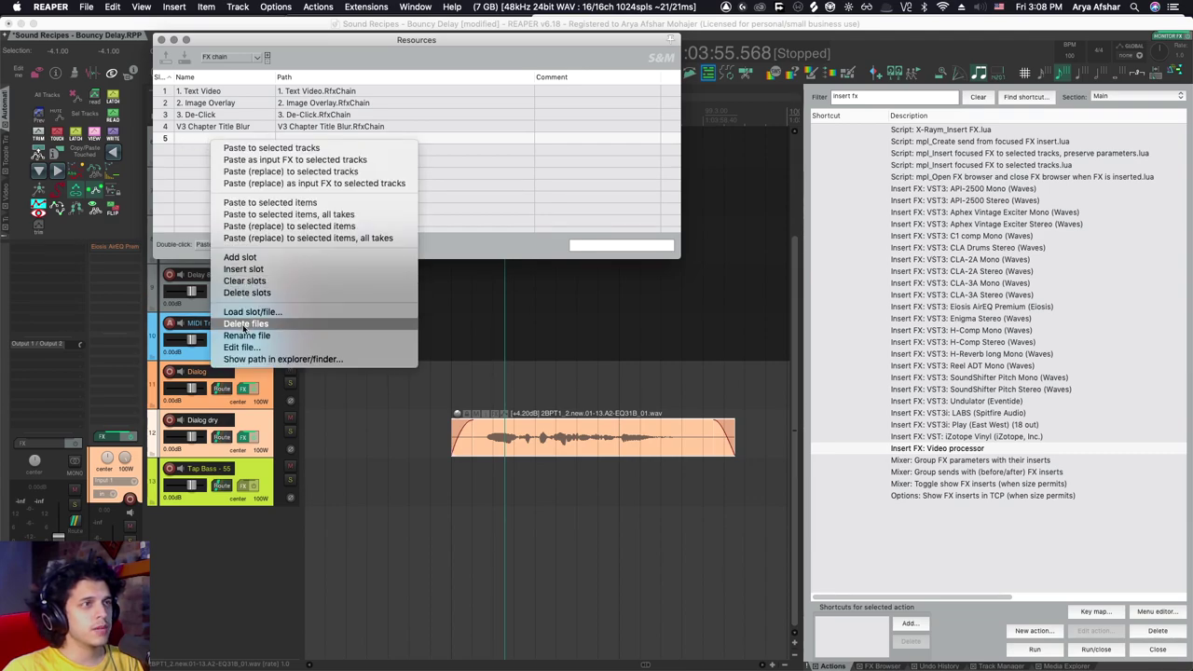
{"action": "left_click", "coordinate": [244, 317]}
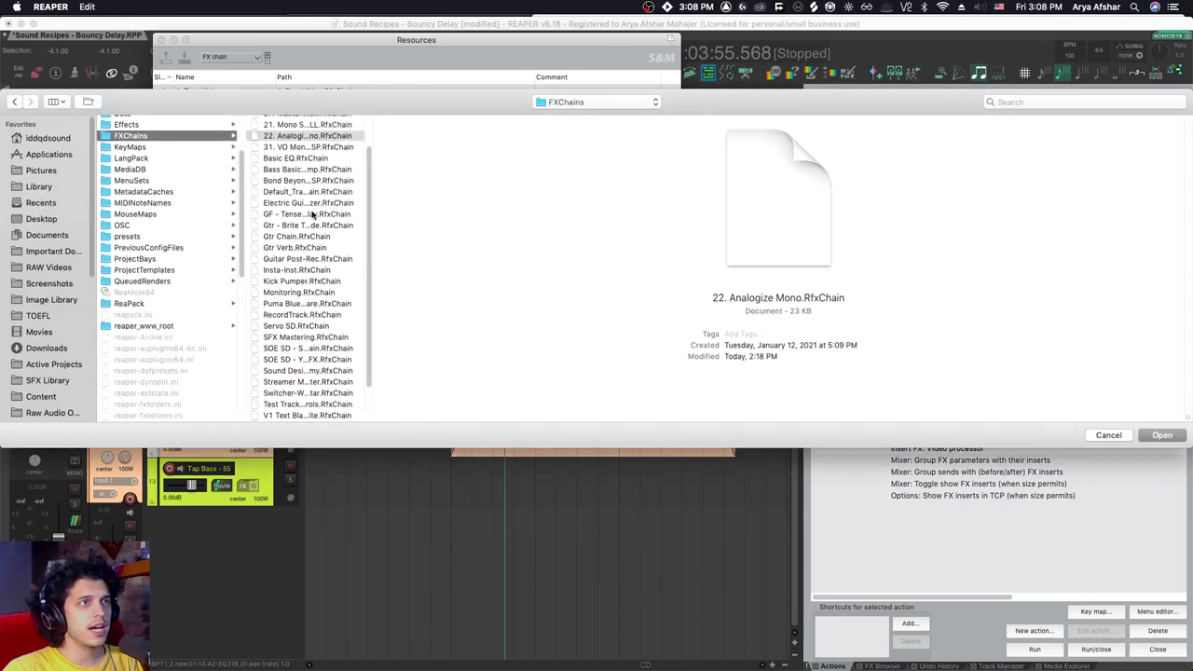
{"action": "scroll", "coordinate": [315, 275], "scroll_direction": "down", "scroll_amount": 5}
{"action": "scroll", "coordinate": [315, 275], "scroll_direction": "up", "scroll_amount": 5}
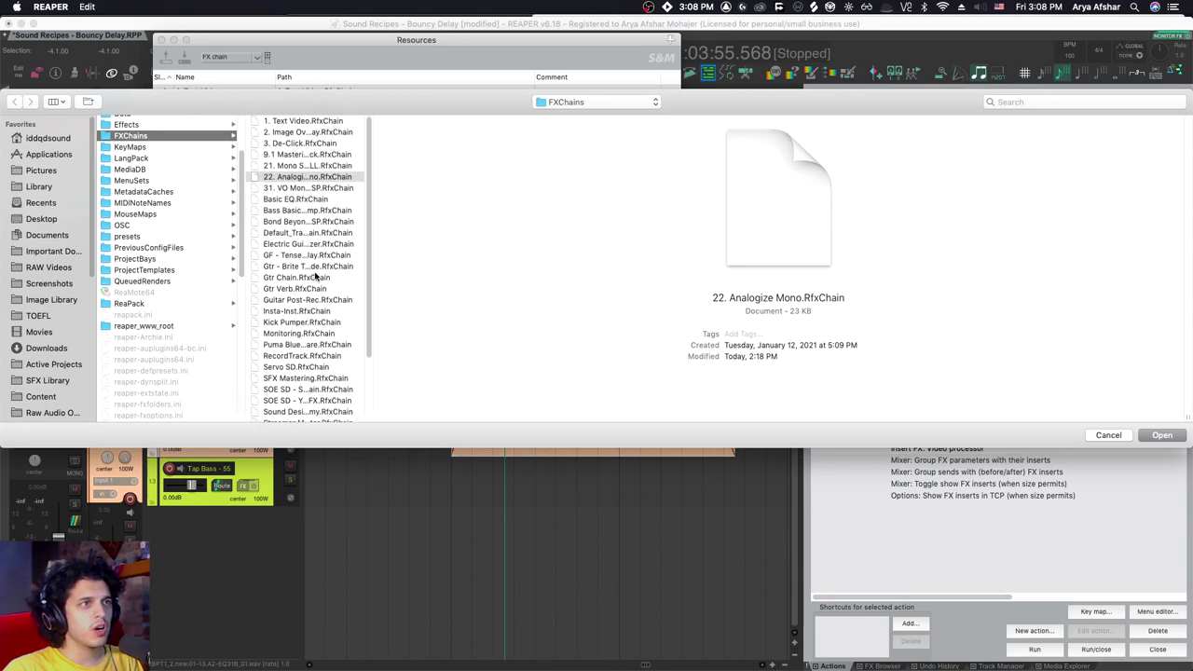
{"action": "double_click", "coordinate": [308, 183]}
Step: Choose the FX chain folder and auto-fill the Resources slots from it, then check the list
{"action": "right_click", "coordinate": [233, 145]}
{"action": "mouse_move", "coordinate": [282, 177]}
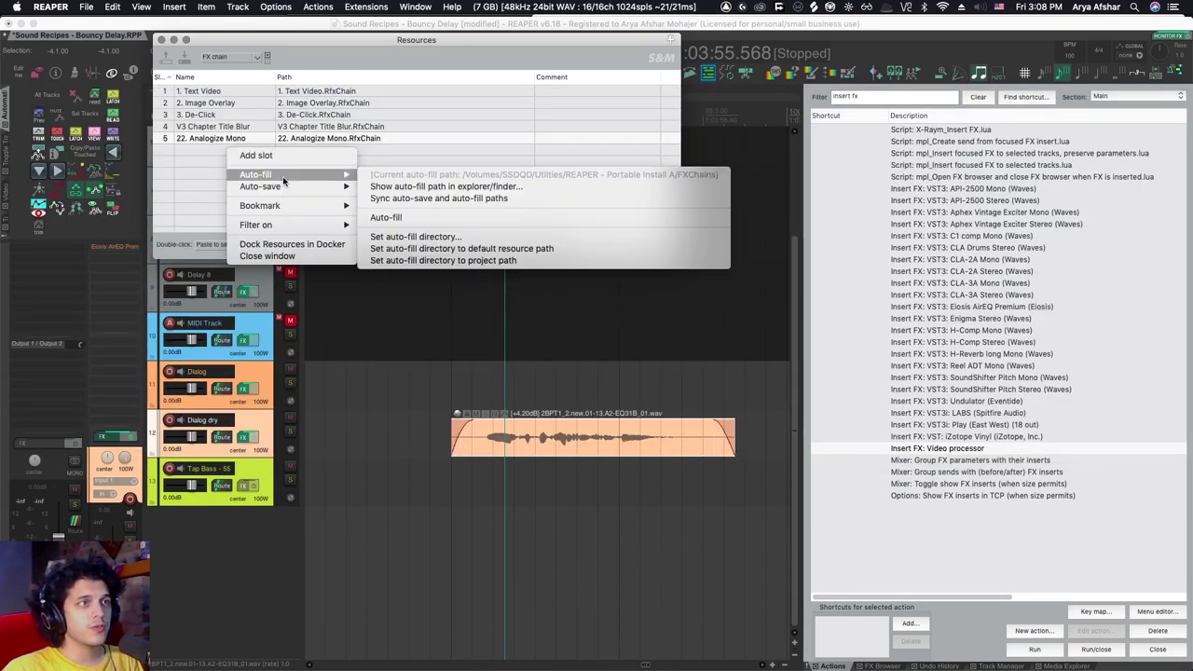
{"action": "left_click", "coordinate": [427, 238]}
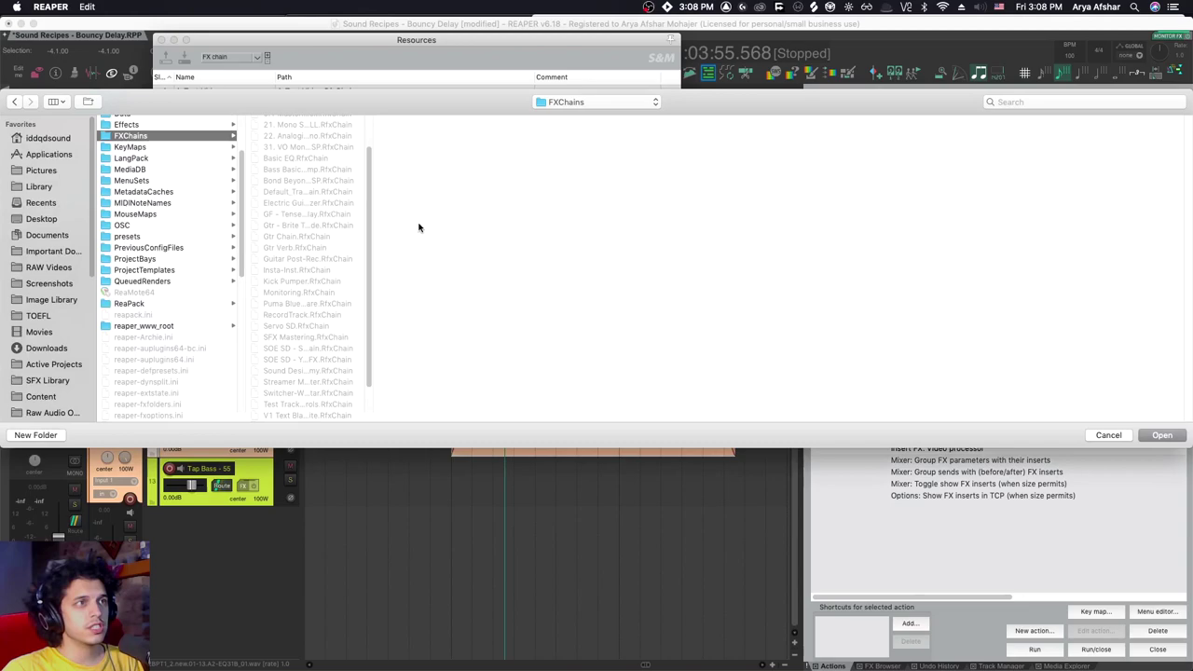
{"action": "key", "text": "Return"}
{"action": "right_click", "coordinate": [224, 149]}
{"action": "mouse_move", "coordinate": [279, 177]}
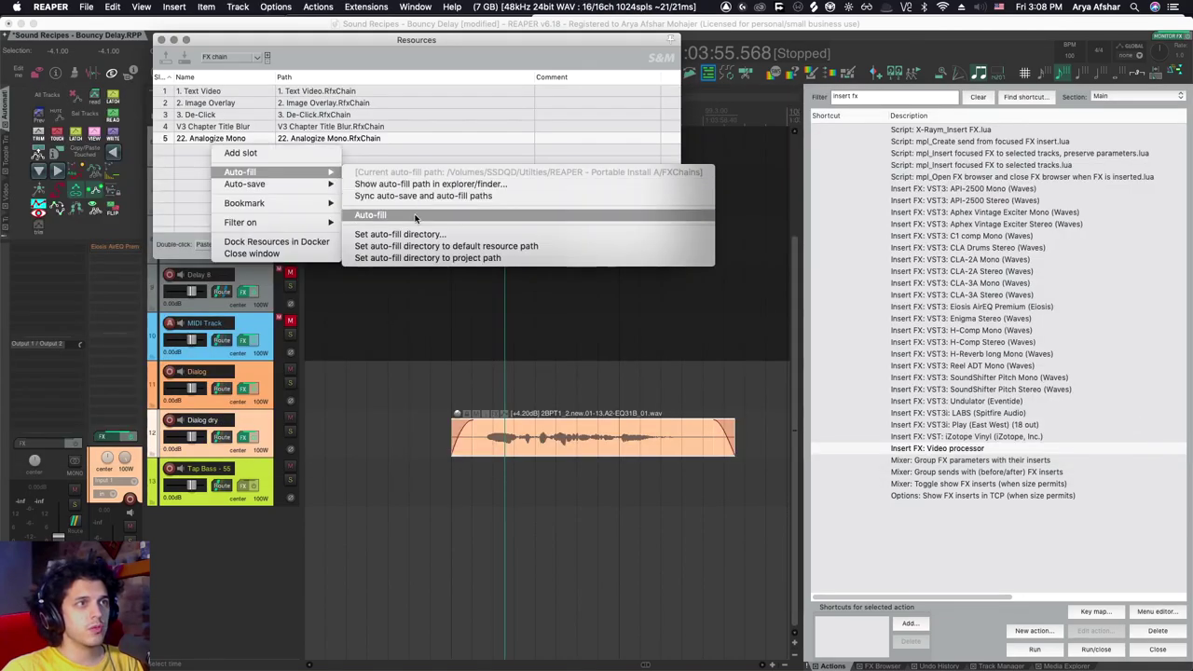
{"action": "left_click", "coordinate": [411, 216]}
{"action": "scroll", "coordinate": [202, 194], "scroll_direction": "down", "scroll_amount": 5}
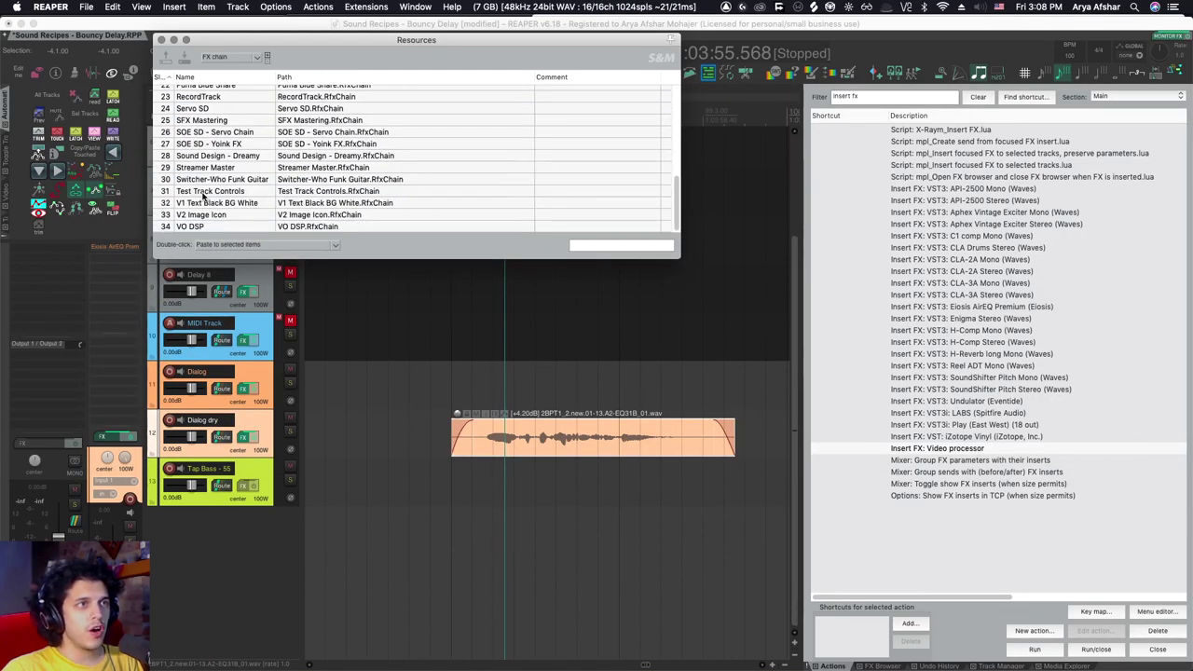
{"action": "scroll", "coordinate": [203, 194], "scroll_direction": "up", "scroll_amount": 5}
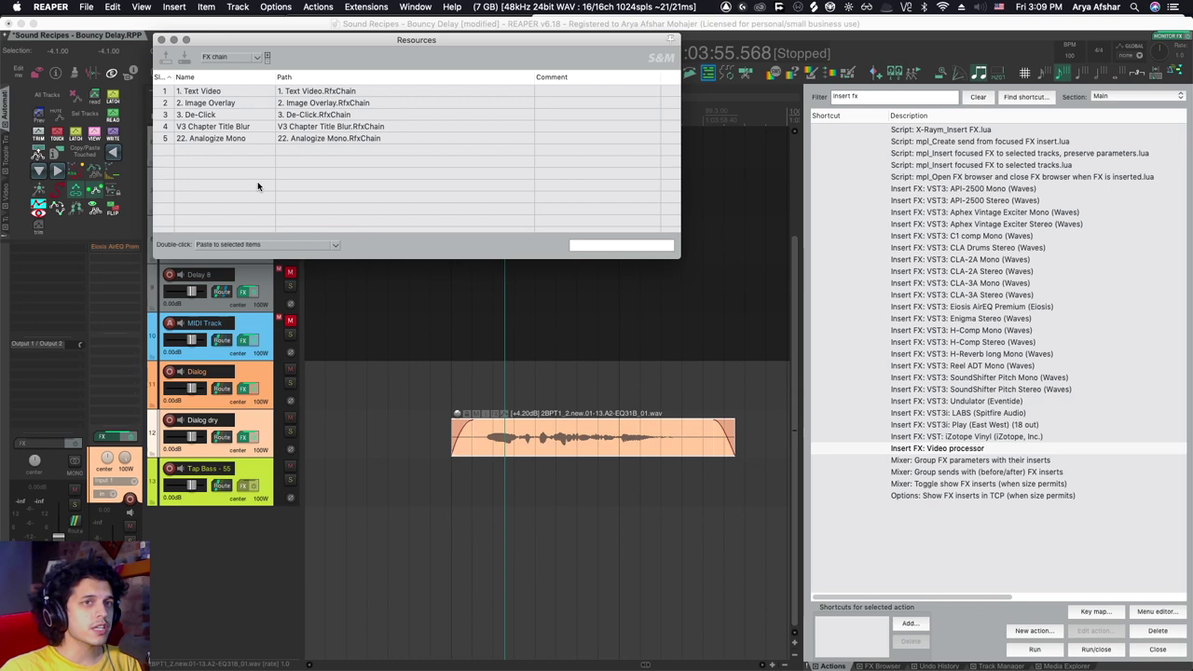
Step: Browse the Dialog dry item's FX Chains menu, close it, and set the edit cursor to 3:54.760
{"action": "left_click", "coordinate": [495, 416]}
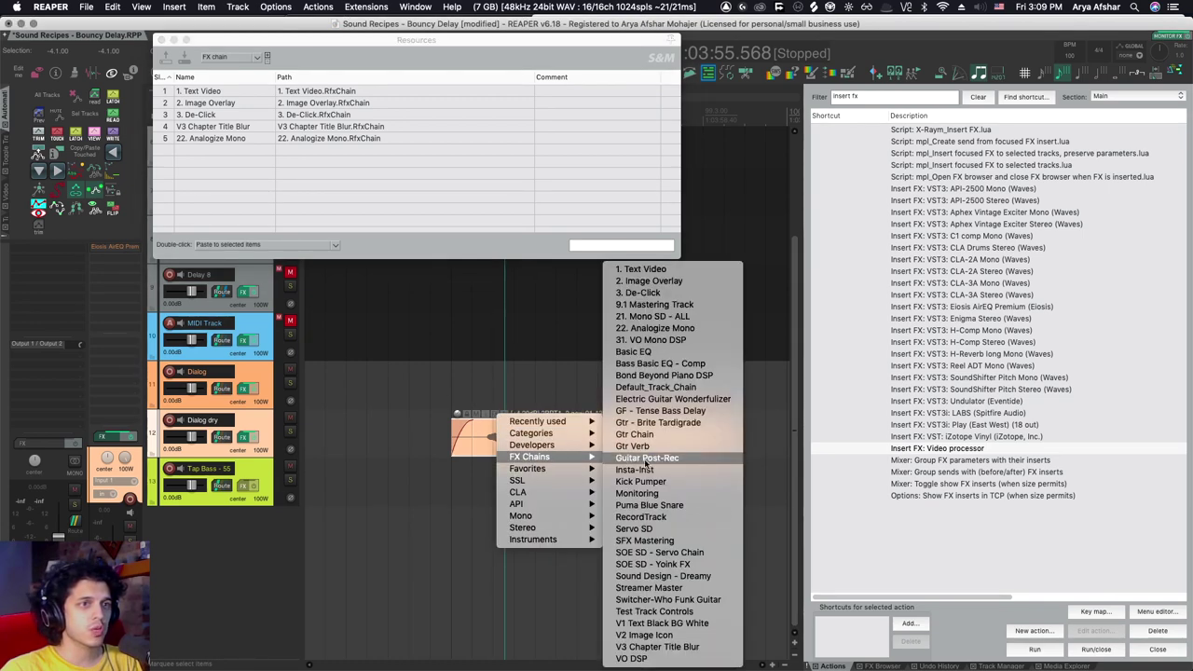
{"action": "left_click", "coordinate": [371, 545]}
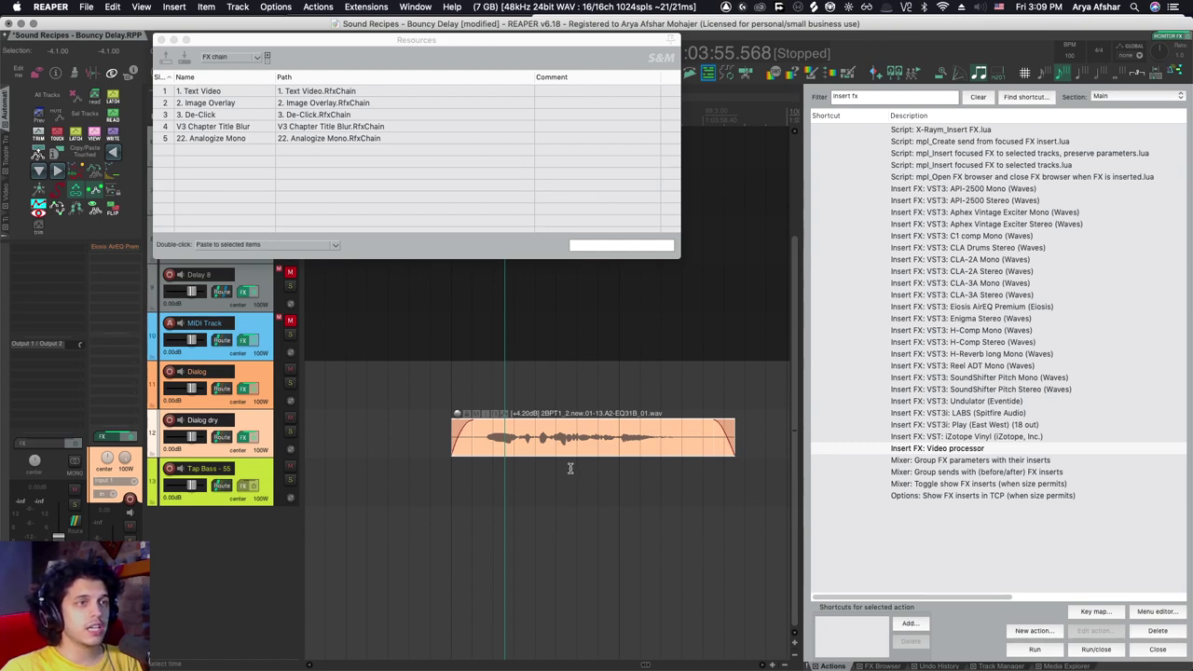
{"action": "left_click", "coordinate": [448, 470]}
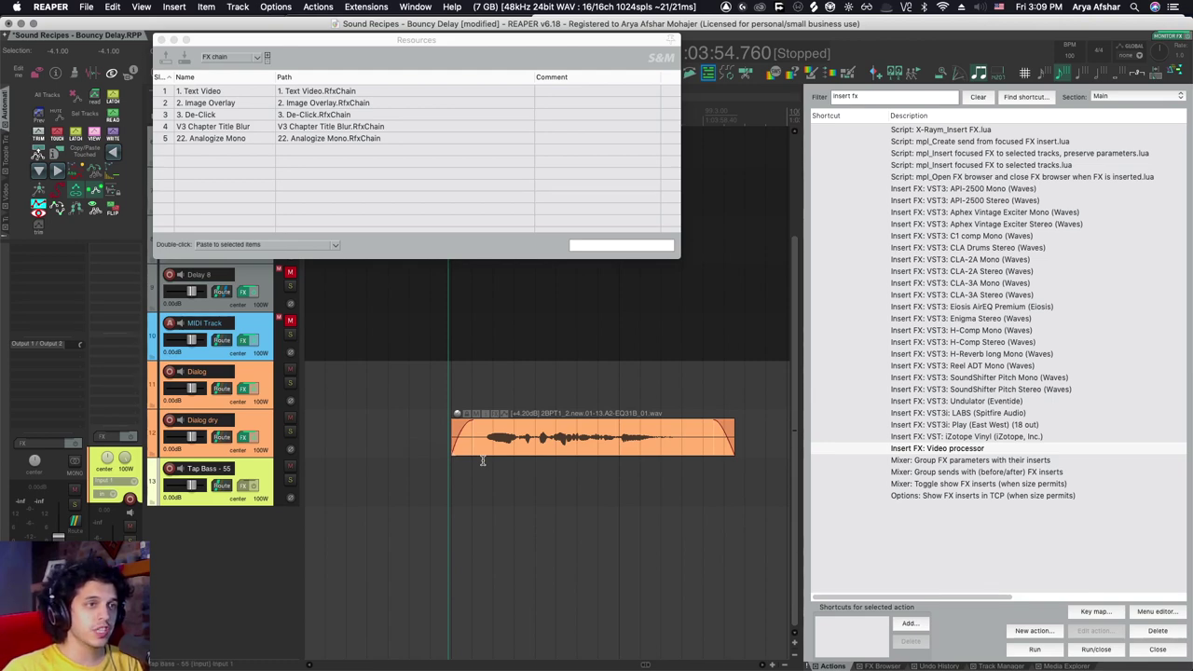
Step: Audition Dialog dry, move the edit position to 3:57.077, and close the Resources window
{"action": "key", "text": "space"}
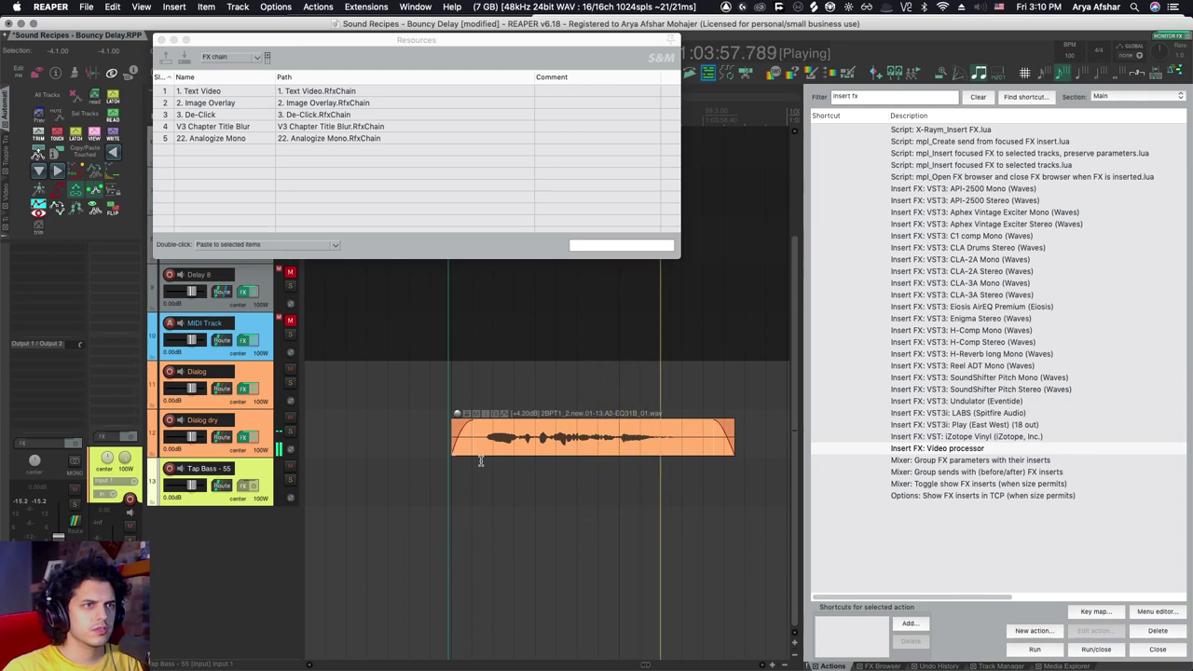
{"action": "left_click", "coordinate": [480, 461]}
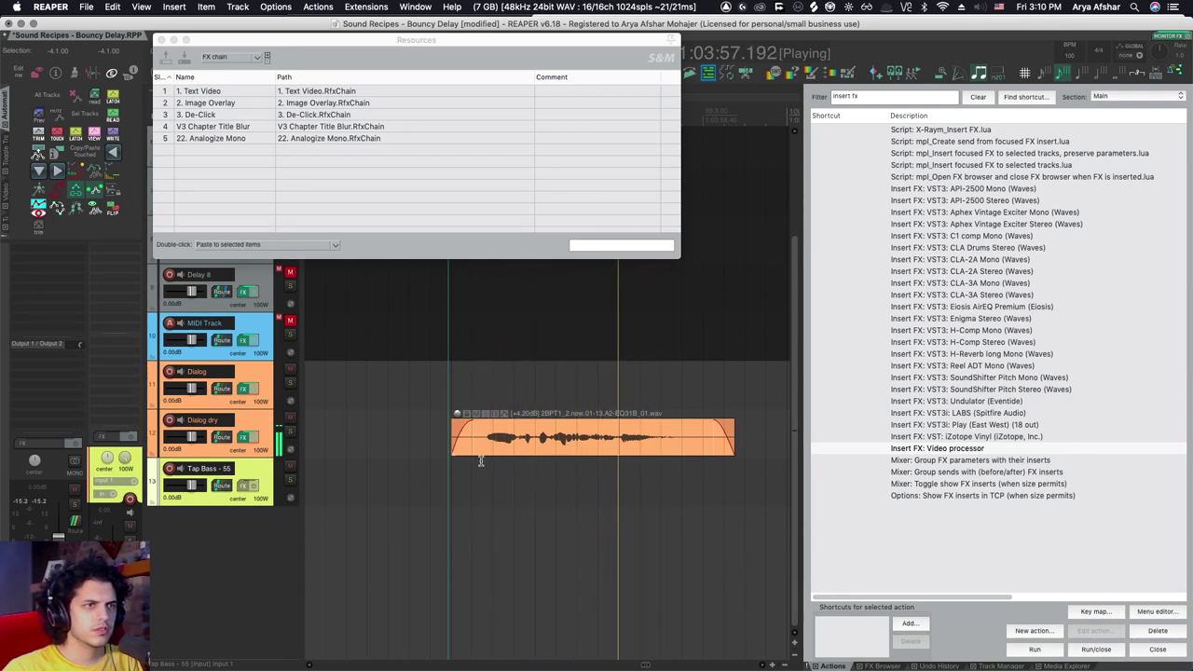
{"action": "key", "text": "space"}
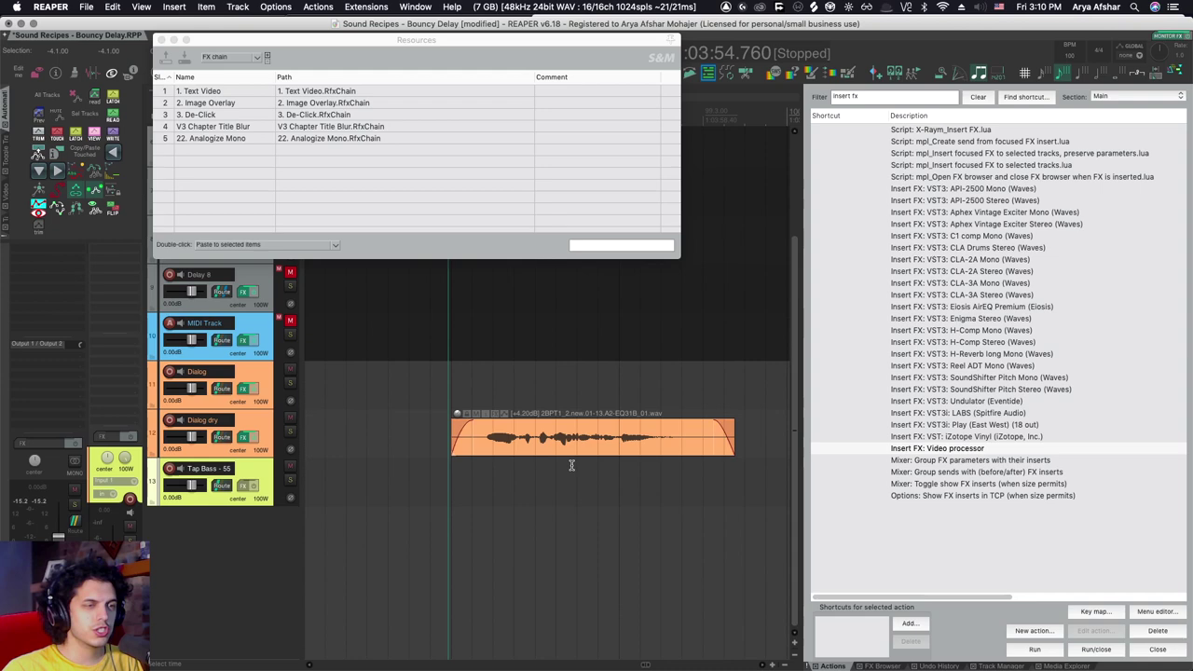
{"action": "left_click", "coordinate": [610, 385]}
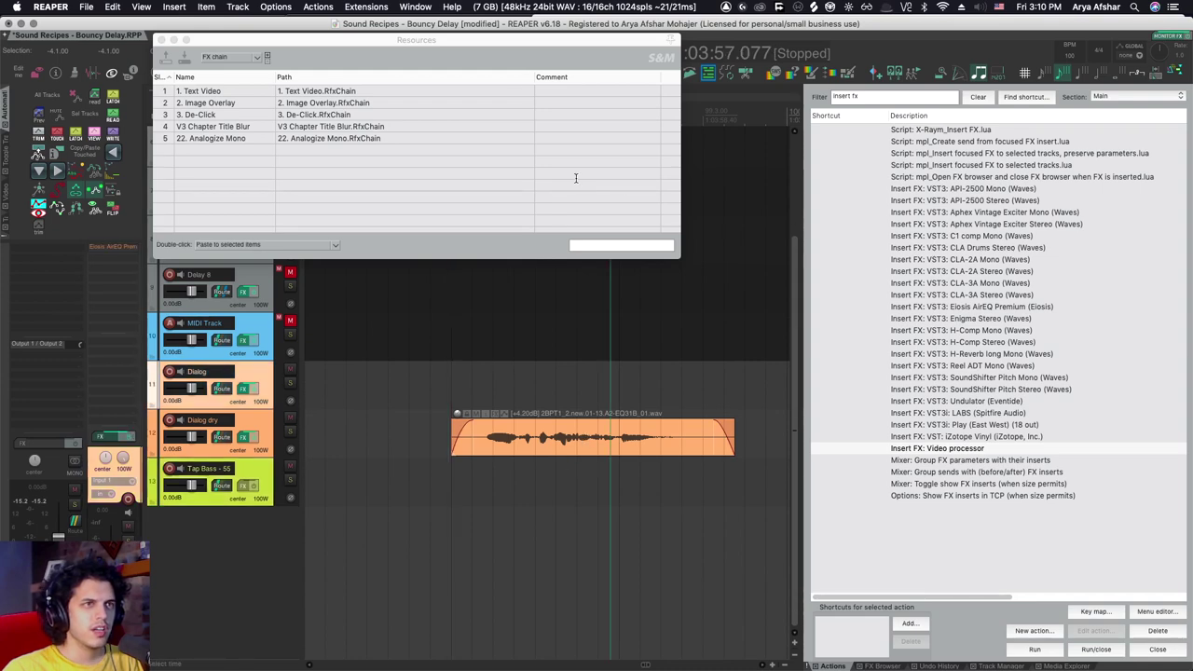
{"action": "left_click", "coordinate": [160, 40]}
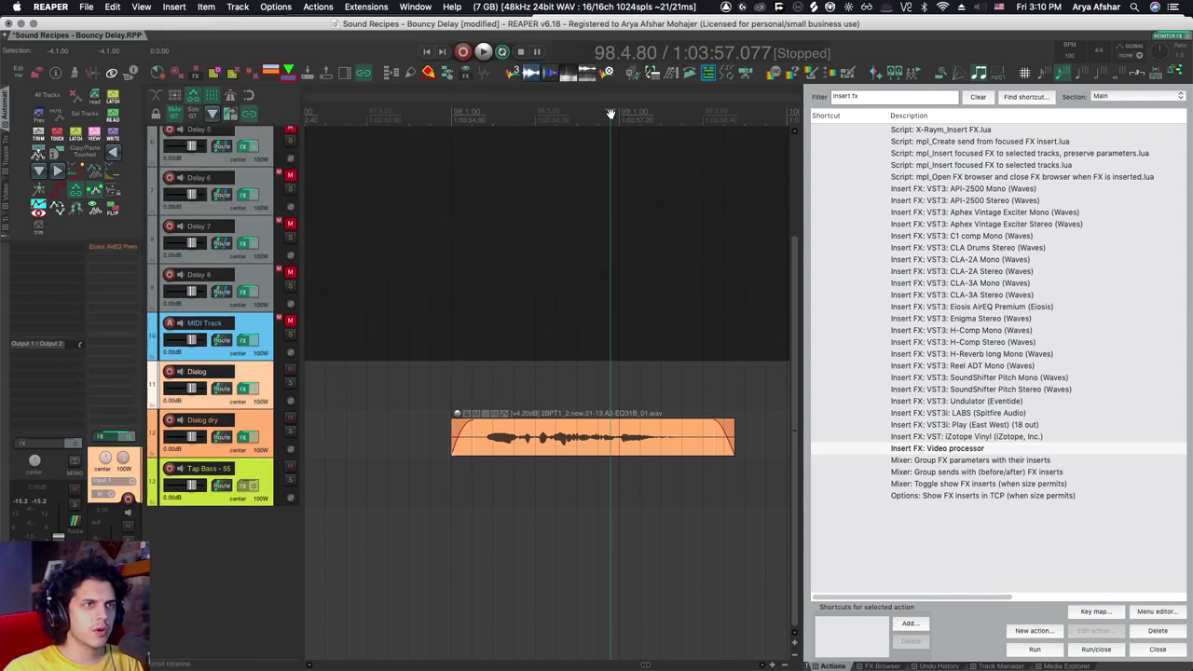
Step: Scrub in the ruler to locate the clicks and mark a 99.1.13 to 99.1.33 time selection
{"action": "mouse_move", "coordinate": [626, 114]}
{"action": "left_mouse_down"}
{"action": "mouse_move", "coordinate": [586, 118]}
{"action": "mouse_move", "coordinate": [639, 122]}
{"action": "mouse_move", "coordinate": [615, 135]}
{"action": "mouse_move", "coordinate": [643, 134]}
{"action": "mouse_move", "coordinate": [627, 130]}
{"action": "left_mouse_up"}
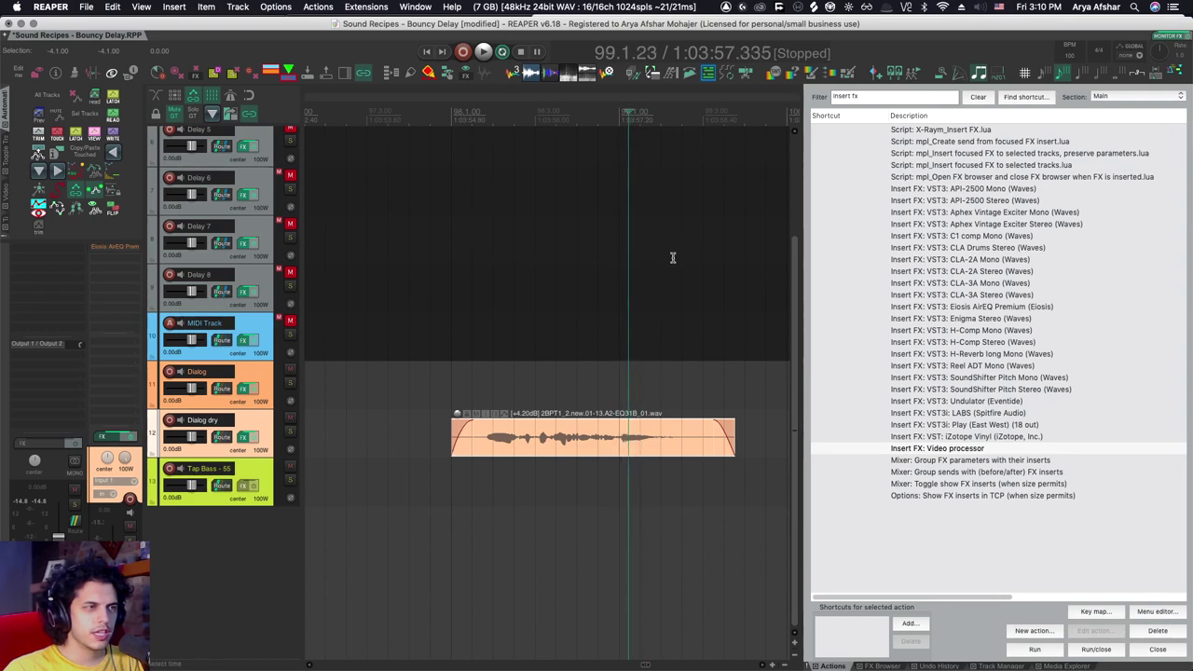
{"action": "scroll", "coordinate": [631, 453], "scroll_direction": "up", "scroll_amount": 3}
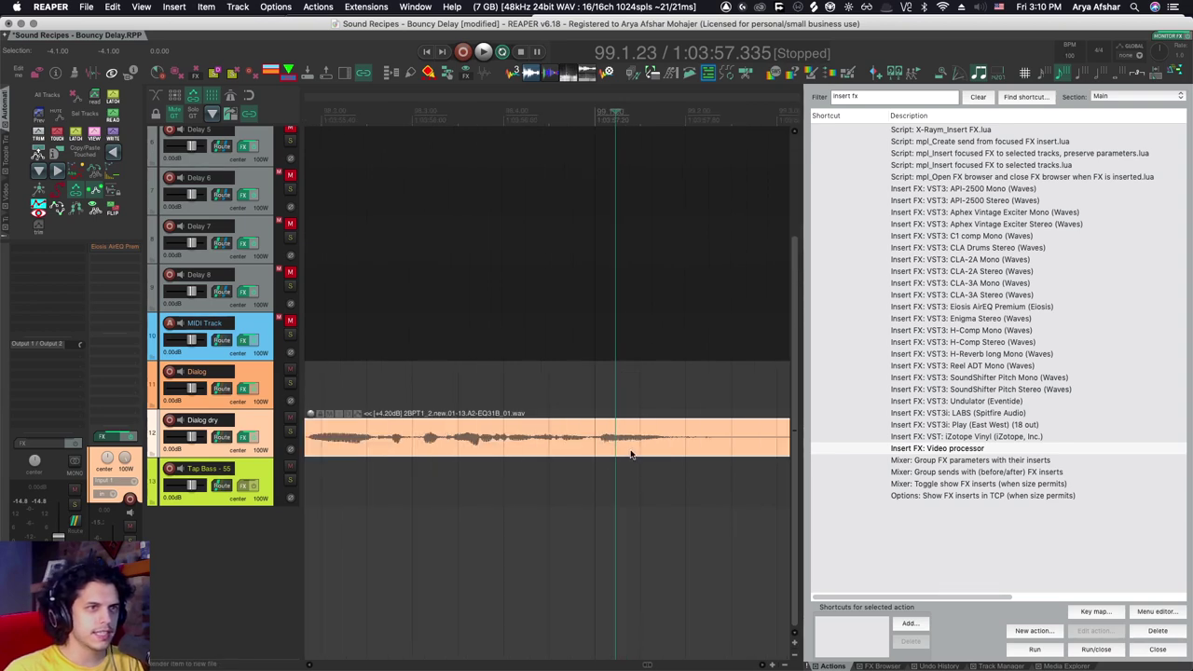
{"action": "scroll", "coordinate": [631, 454], "scroll_direction": "up", "scroll_amount": 3}
{"action": "left_click_drag", "start_coordinate": [559, 116], "coordinate": [593, 136]}
{"action": "scroll", "coordinate": [520, 474], "scroll_direction": "up", "scroll_amount": 4}
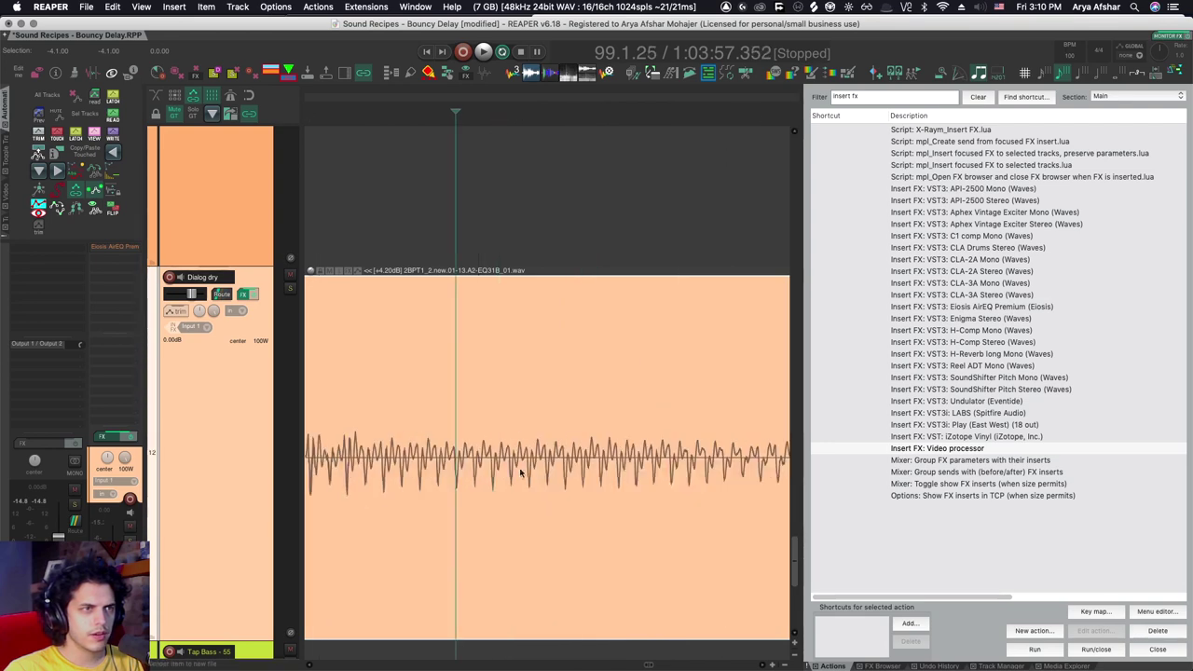
{"action": "scroll", "coordinate": [487, 481], "scroll_direction": "up", "scroll_amount": 5}
{"action": "scroll", "coordinate": [431, 481], "scroll_direction": "down", "scroll_amount": 5}
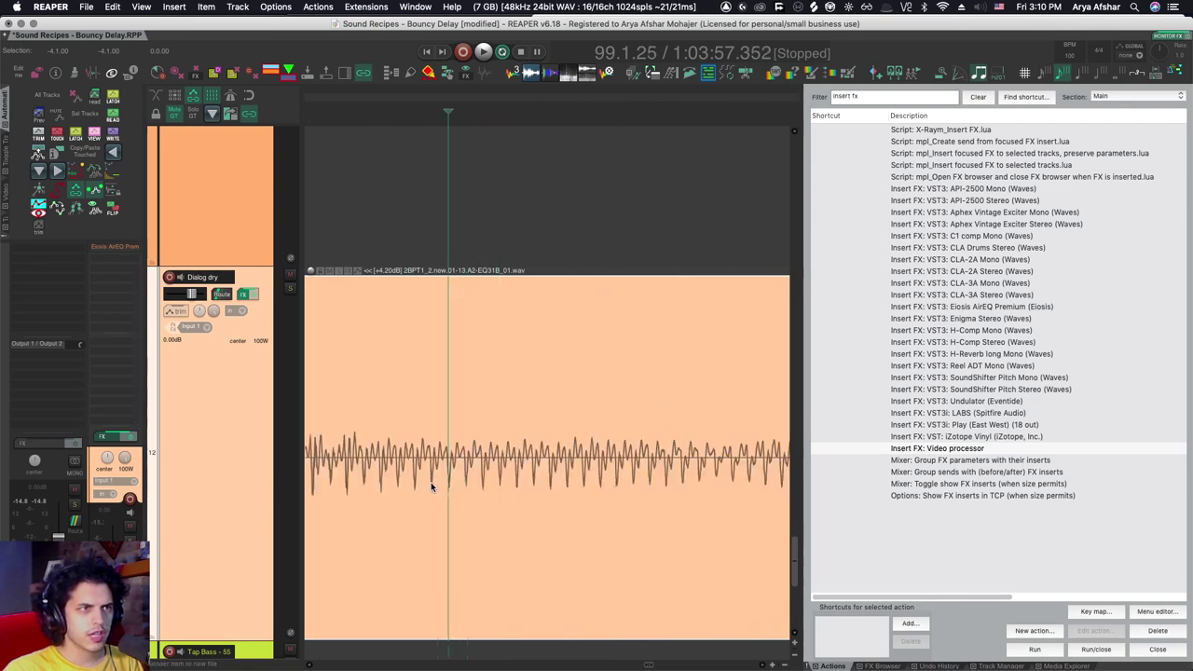
{"action": "scroll", "coordinate": [431, 485], "scroll_direction": "down", "scroll_amount": 3}
{"action": "left_click_drag", "start_coordinate": [436, 113], "coordinate": [365, 114]}
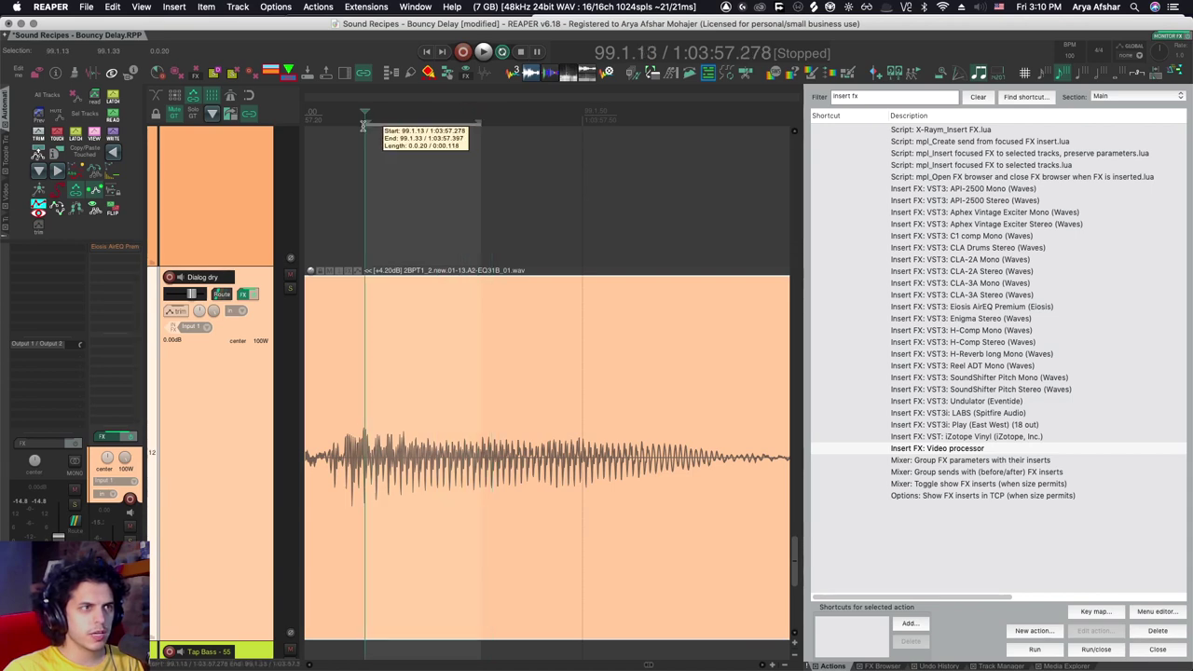
Step: Split the clicky section with S and drop RX 7 De-click from the FX Browser onto the middle item
{"action": "left_click", "coordinate": [395, 450]}
{"action": "key", "text": "s"}
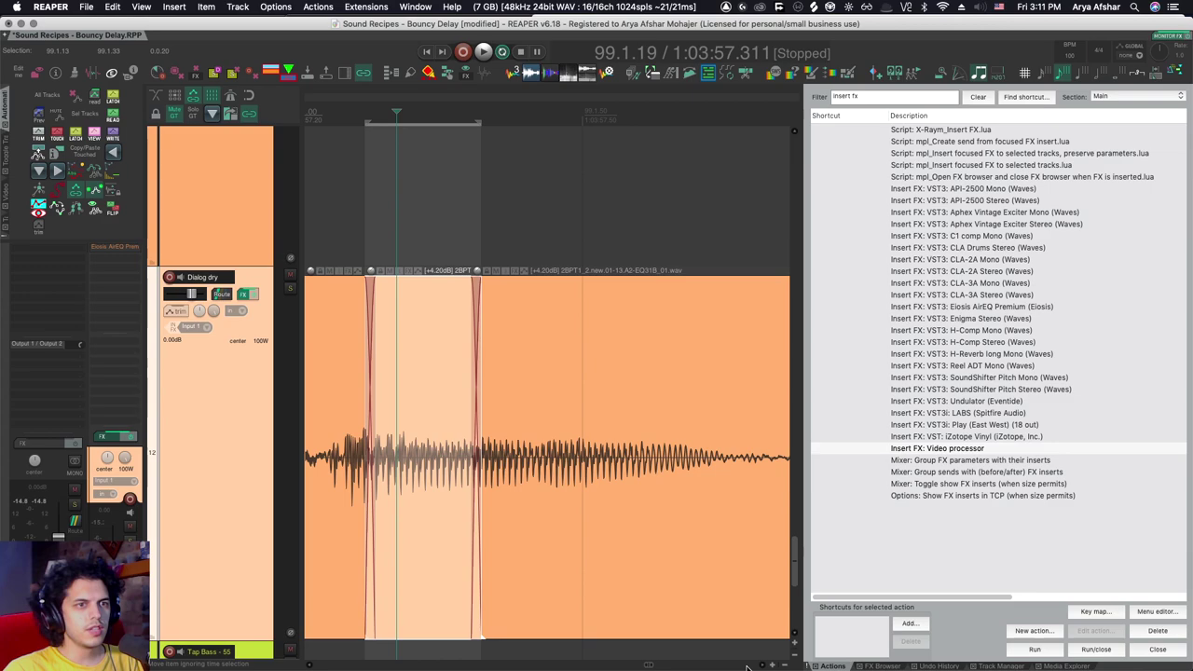
{"action": "left_click", "coordinate": [881, 666]}
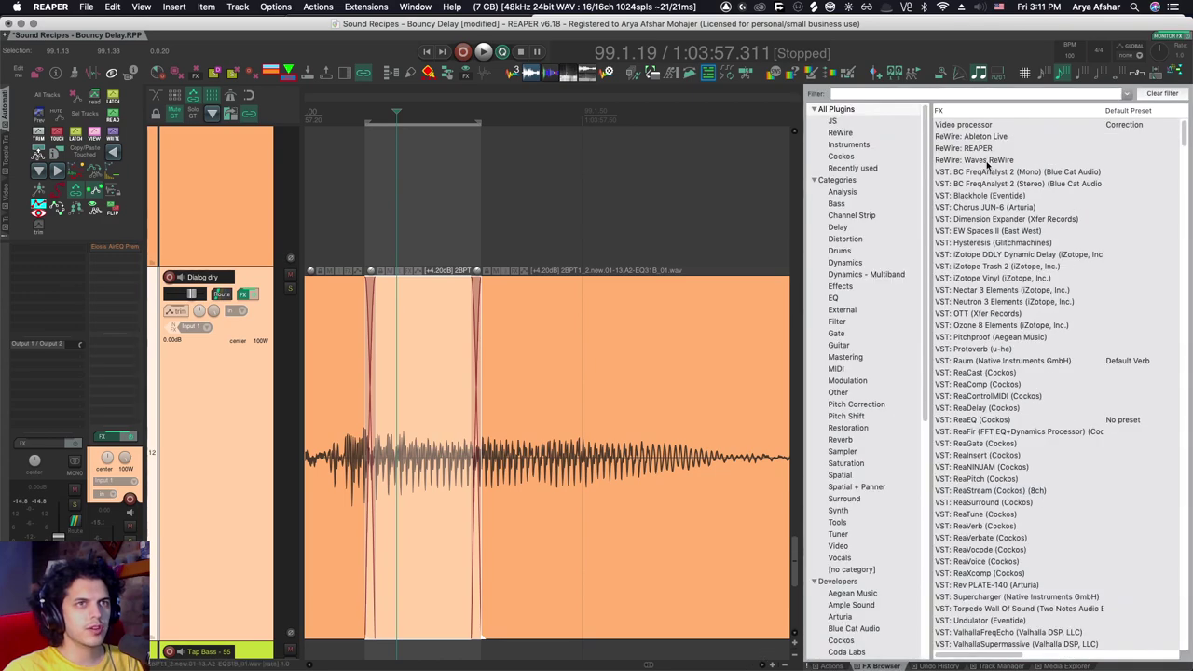
{"action": "type", "text": "de-click"}
{"action": "left_click_drag", "start_coordinate": [999, 127], "coordinate": [425, 403]}
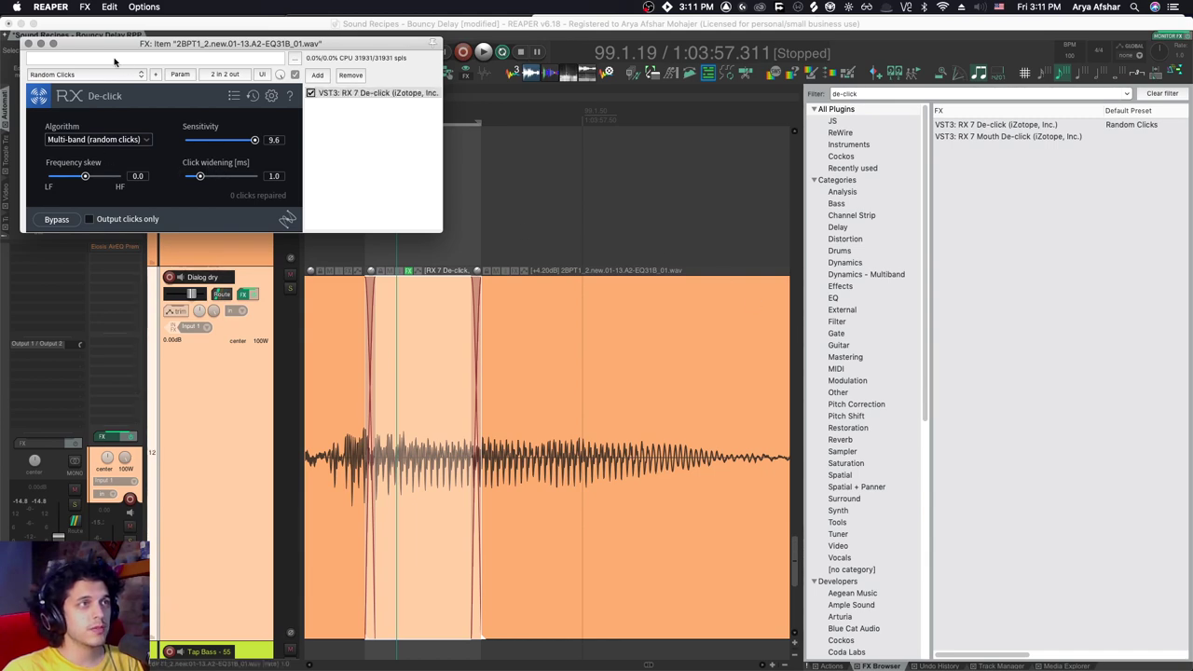
{"action": "left_click", "coordinate": [29, 43]}
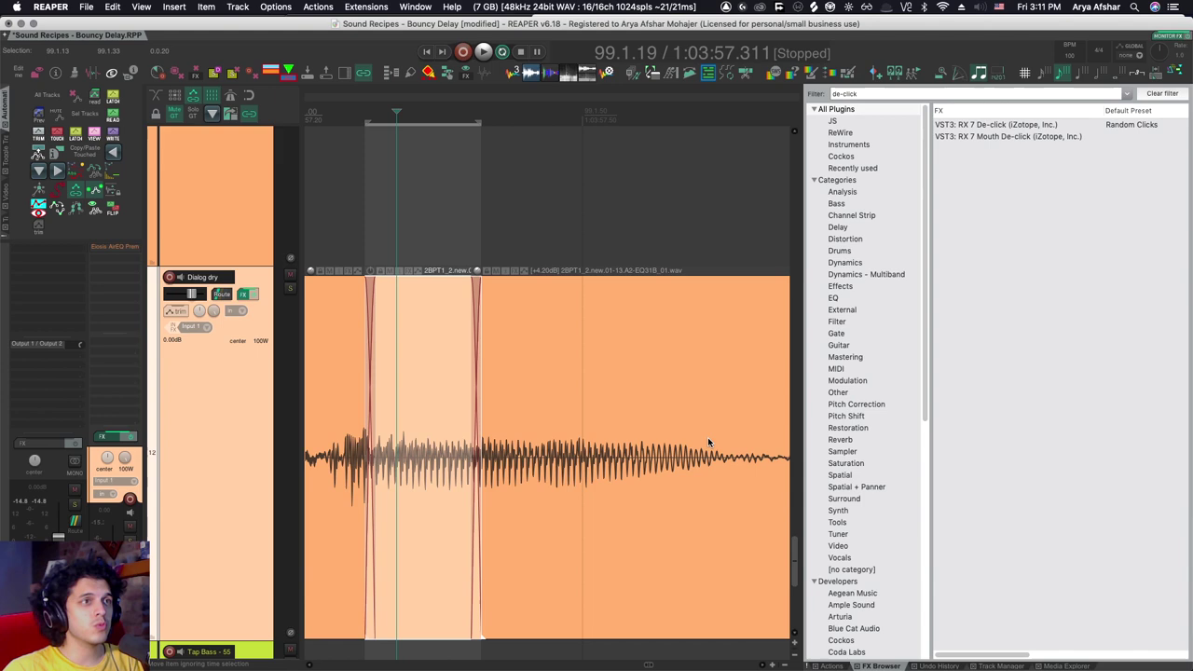
Step: Clear the time selection and play back the de-clicked dialog from 98.4.50
{"action": "left_click", "coordinate": [409, 215]}
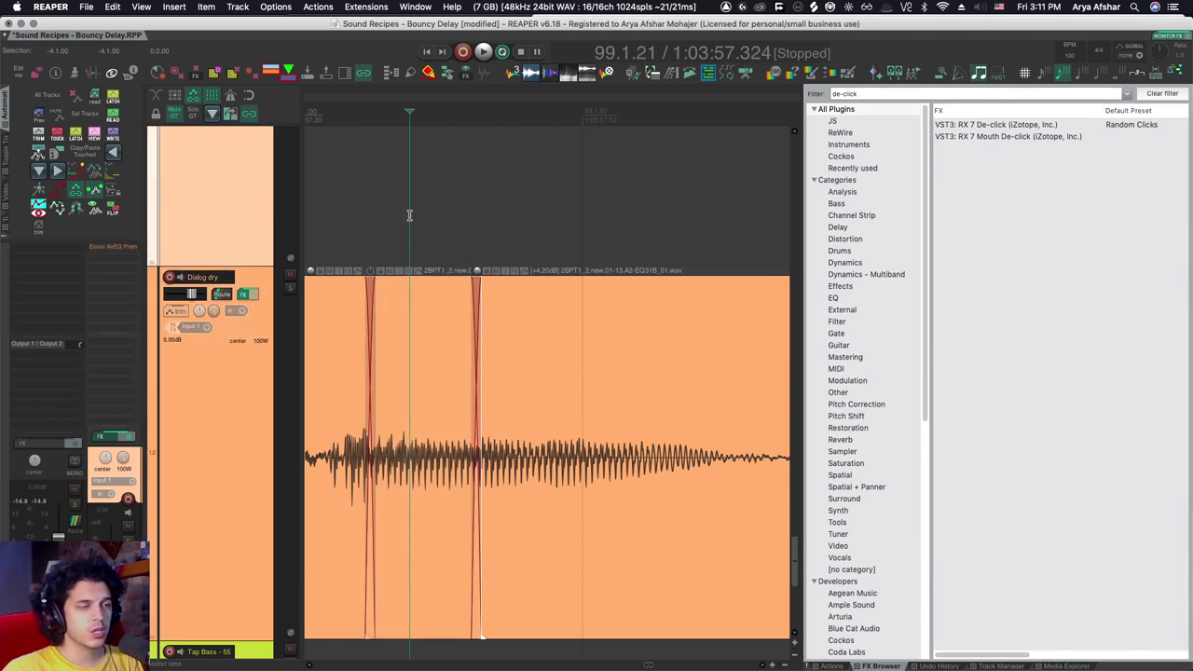
{"action": "scroll", "coordinate": [409, 215], "scroll_direction": "down", "scroll_amount": 5}
{"action": "left_click", "coordinate": [350, 208]}
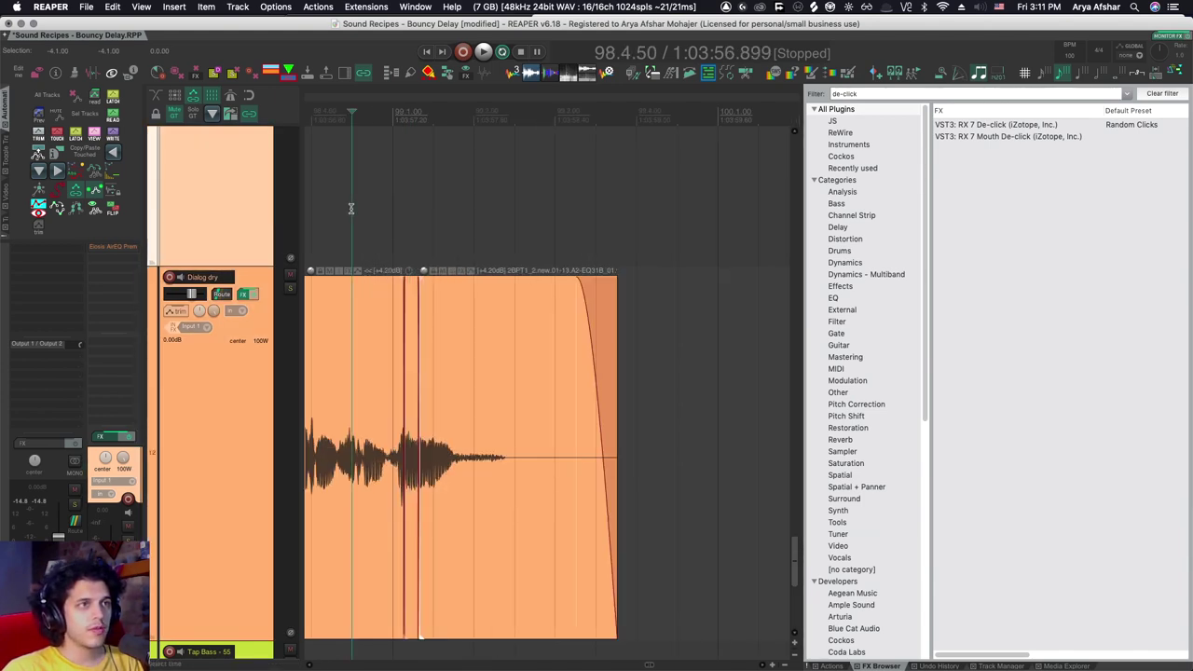
{"action": "key", "text": "space"}
{"action": "key", "text": "space"}
{"action": "key", "text": "space"}
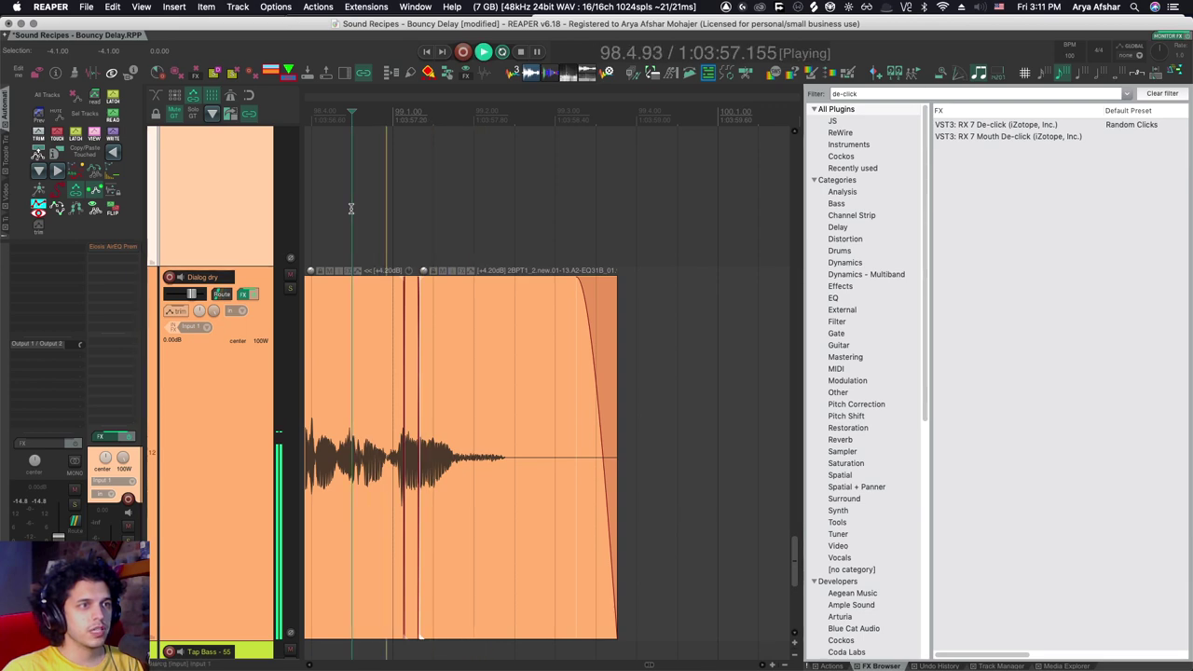
{"action": "key", "text": "space"}
Step: Move the edit position to about 99.1.25, close the de-click settings, and select the Dialog dry item
{"action": "left_click", "coordinate": [351, 113]}
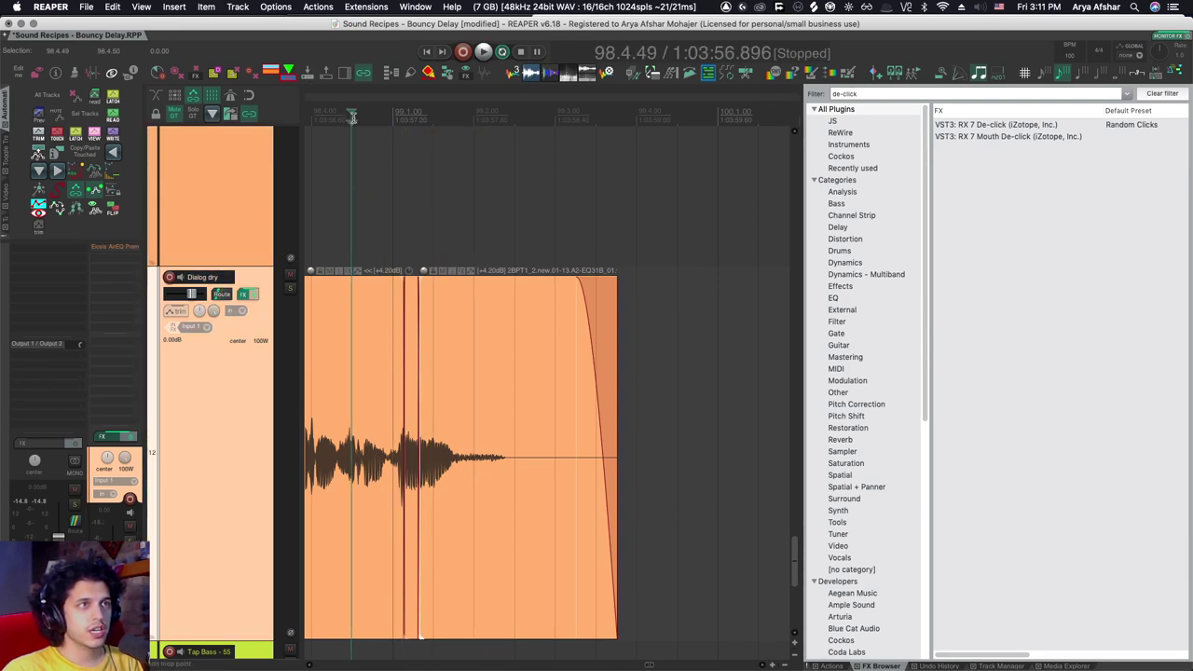
{"action": "left_click_drag", "start_coordinate": [354, 112], "coordinate": [389, 126]}
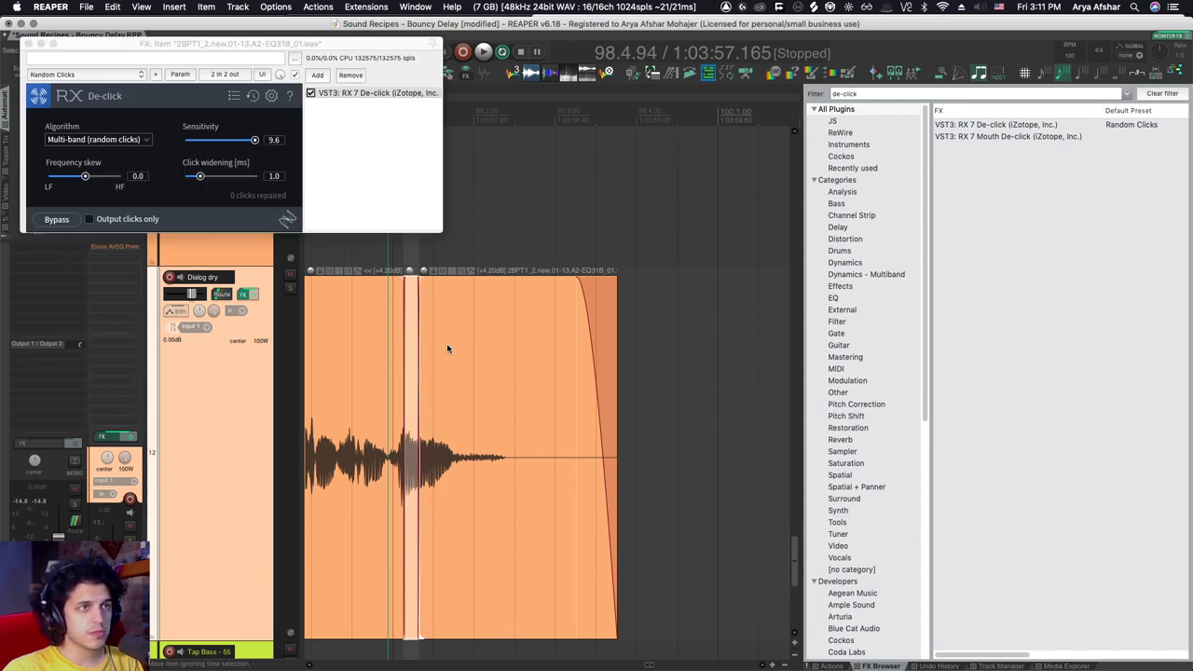
{"action": "left_click", "coordinate": [446, 344]}
Step: Select the short stretch around the click and run Quick De-Click with Cmd+Shift+G
{"action": "key", "text": "Escape"}
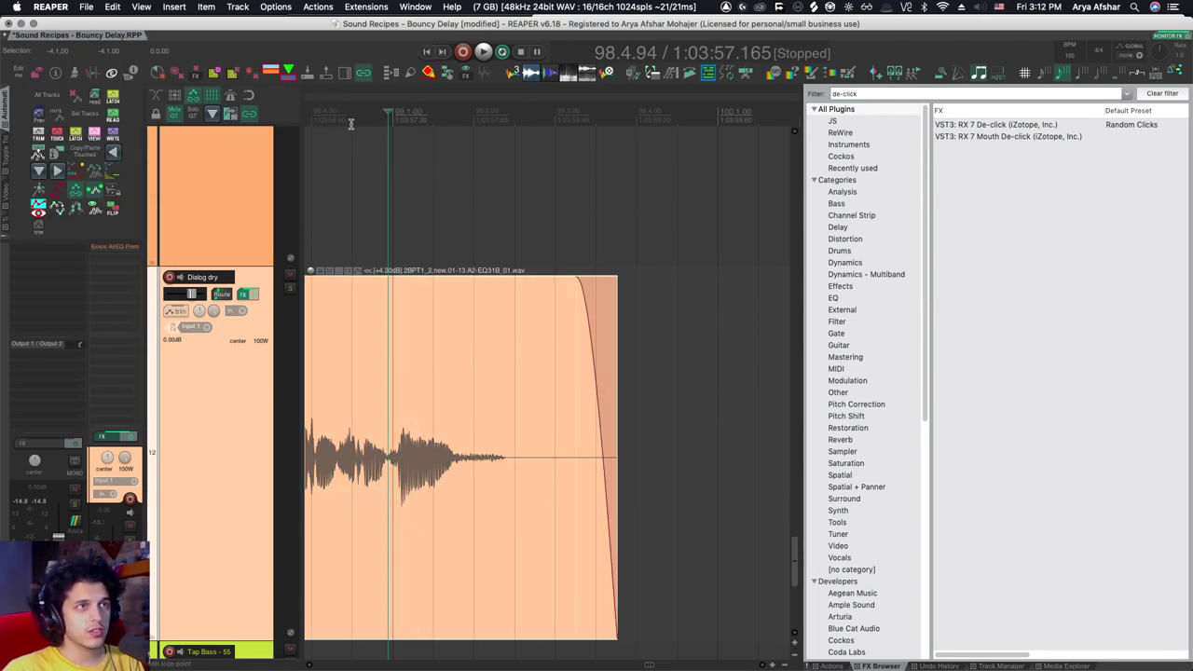
{"action": "left_click_drag", "start_coordinate": [388, 113], "coordinate": [402, 140]}
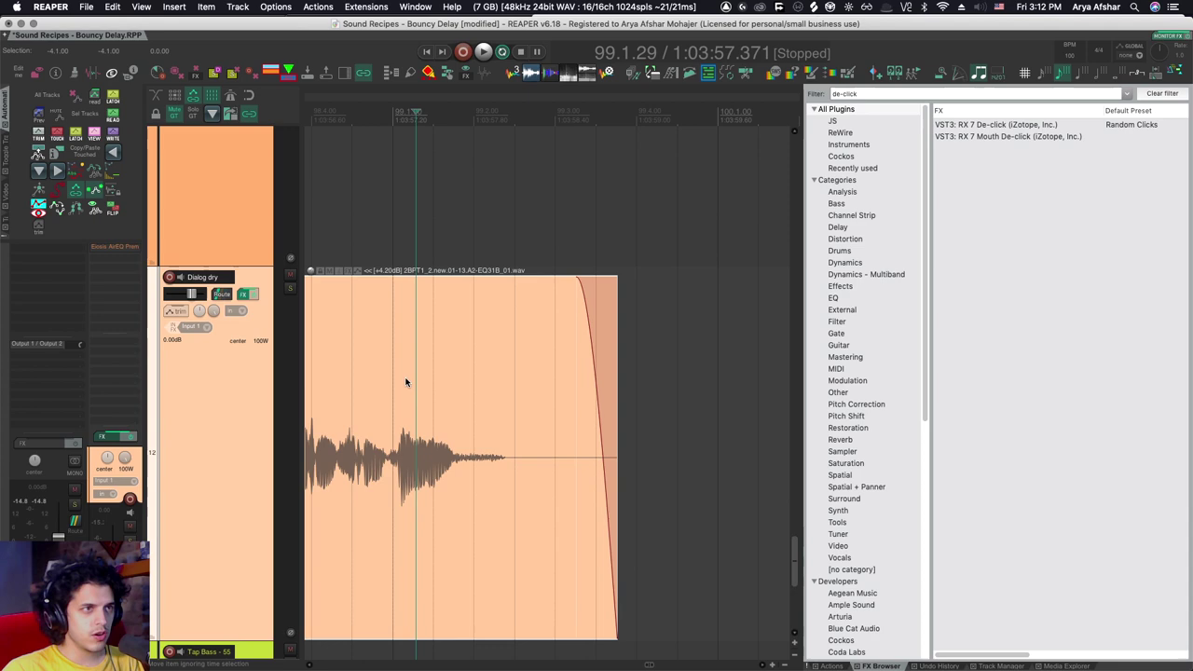
{"action": "left_click_drag", "start_coordinate": [400, 377], "coordinate": [438, 383]}
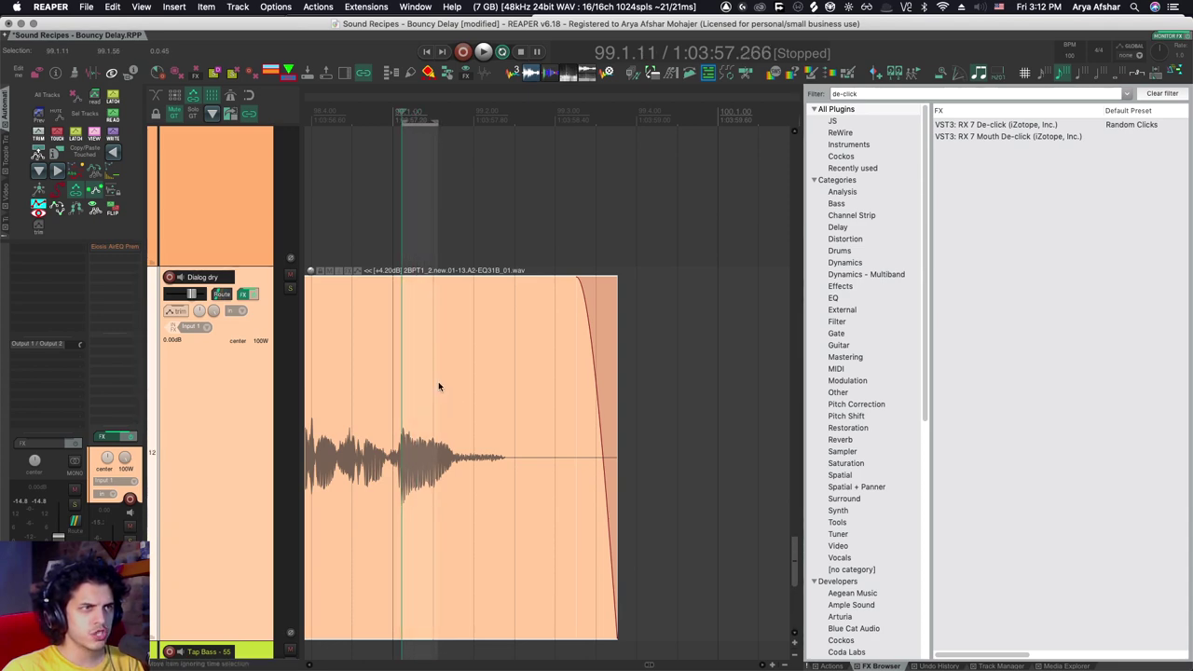
{"action": "key", "text": "super+shift+g"}
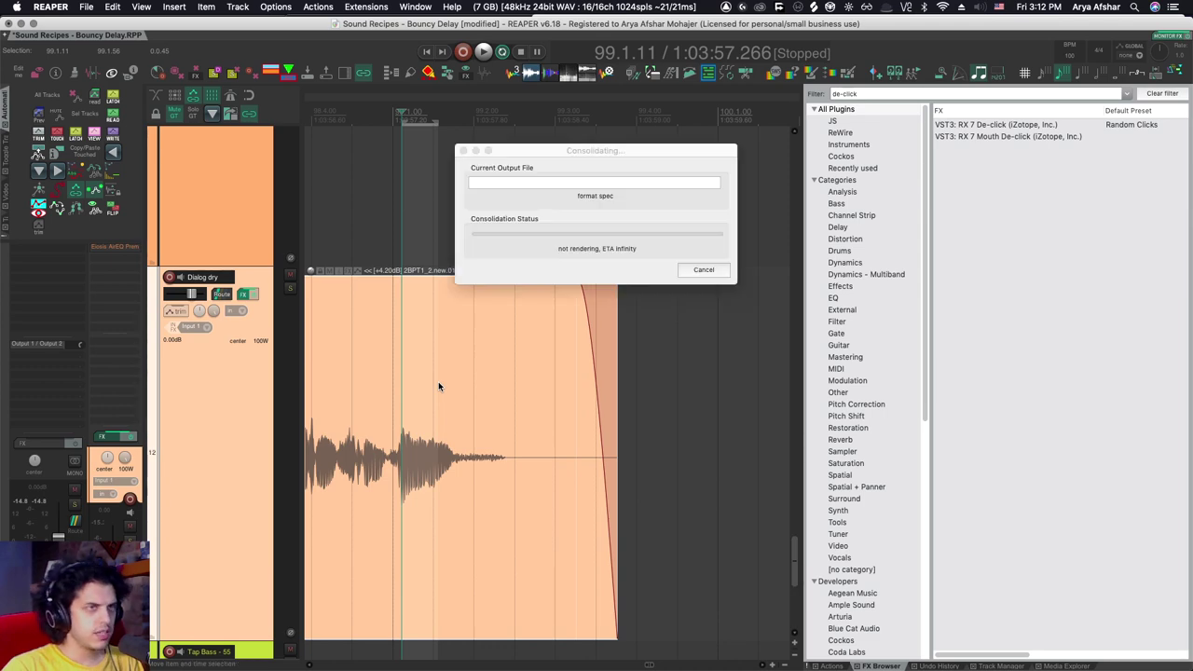
Step: Play the processed dialog back from just before the fixed section
{"action": "scroll", "coordinate": [433, 392], "scroll_direction": "up", "scroll_amount": 2}
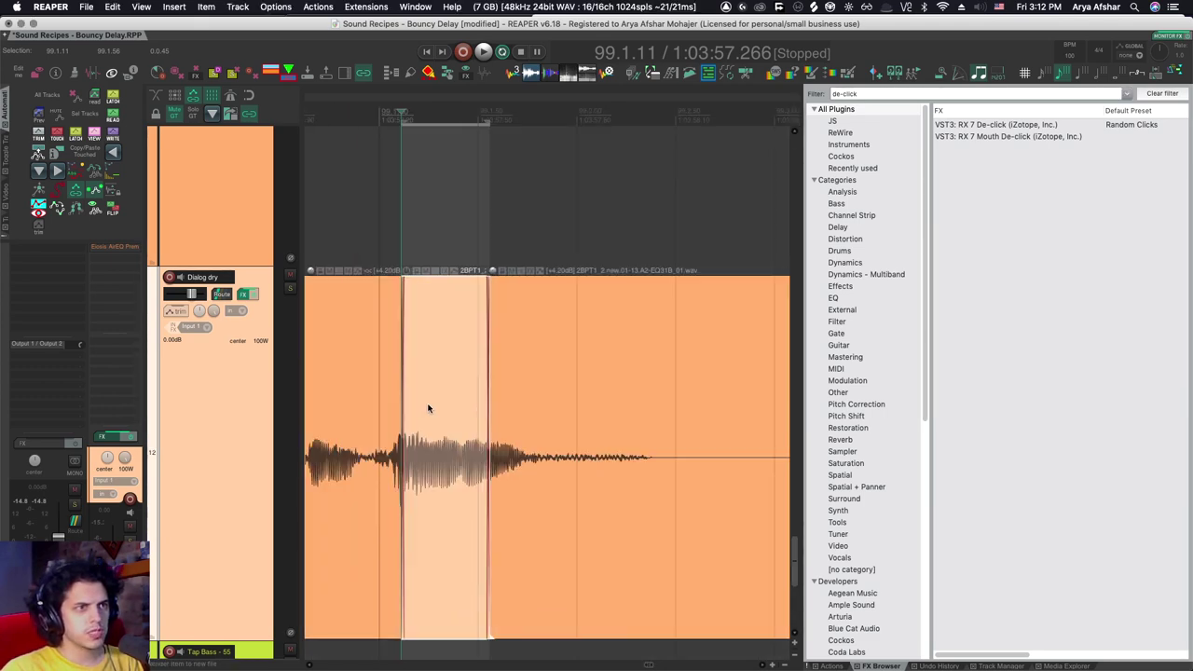
{"action": "scroll", "coordinate": [431, 407], "scroll_direction": "down", "scroll_amount": 2}
{"action": "left_click", "coordinate": [333, 191]}
{"action": "key", "text": "space"}
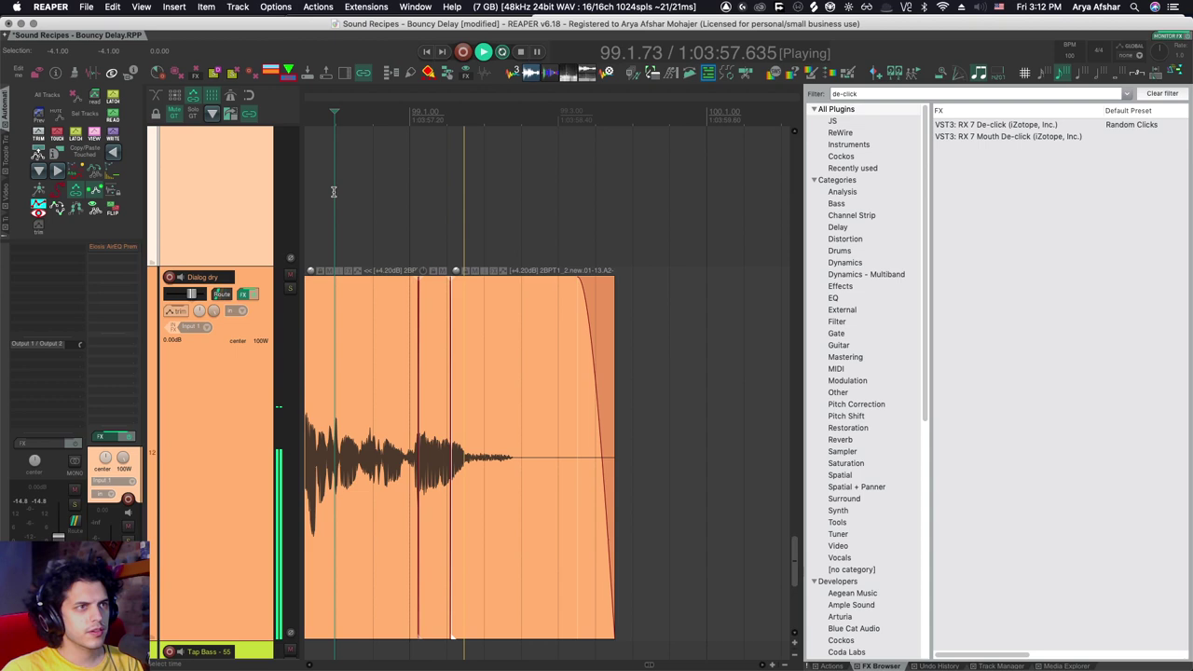
{"action": "key", "text": "space"}
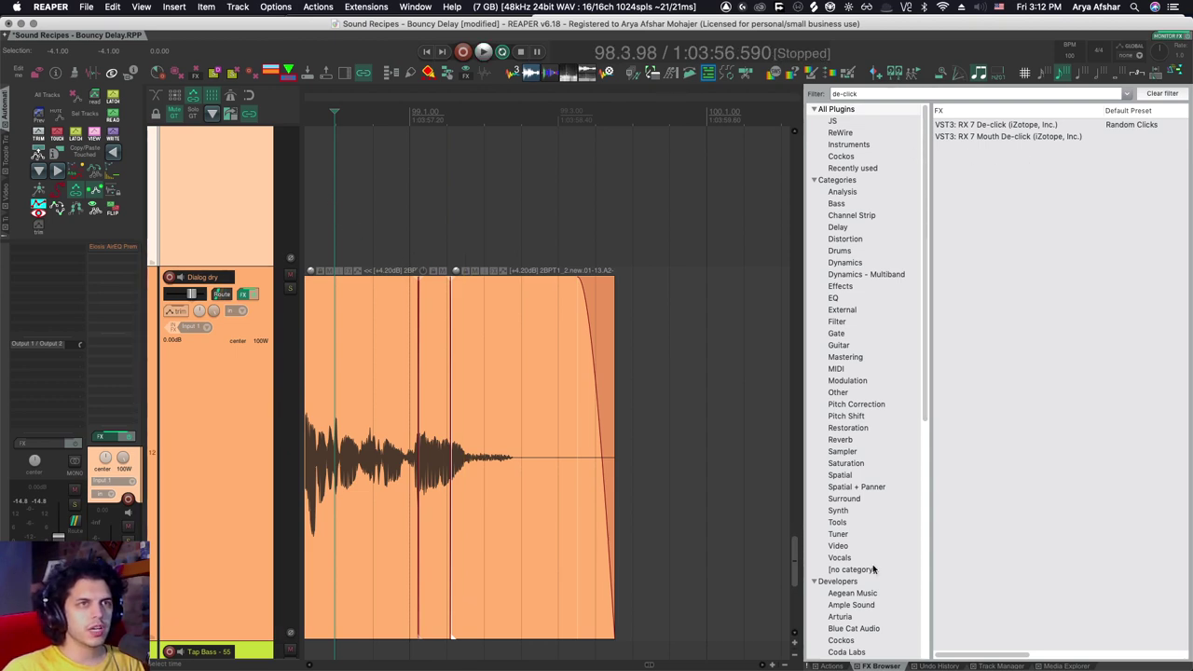
Step: Show the 'quick'-filtered action list and open Custom: Quick De-Click in the action editor
{"action": "left_click", "coordinate": [844, 665]}
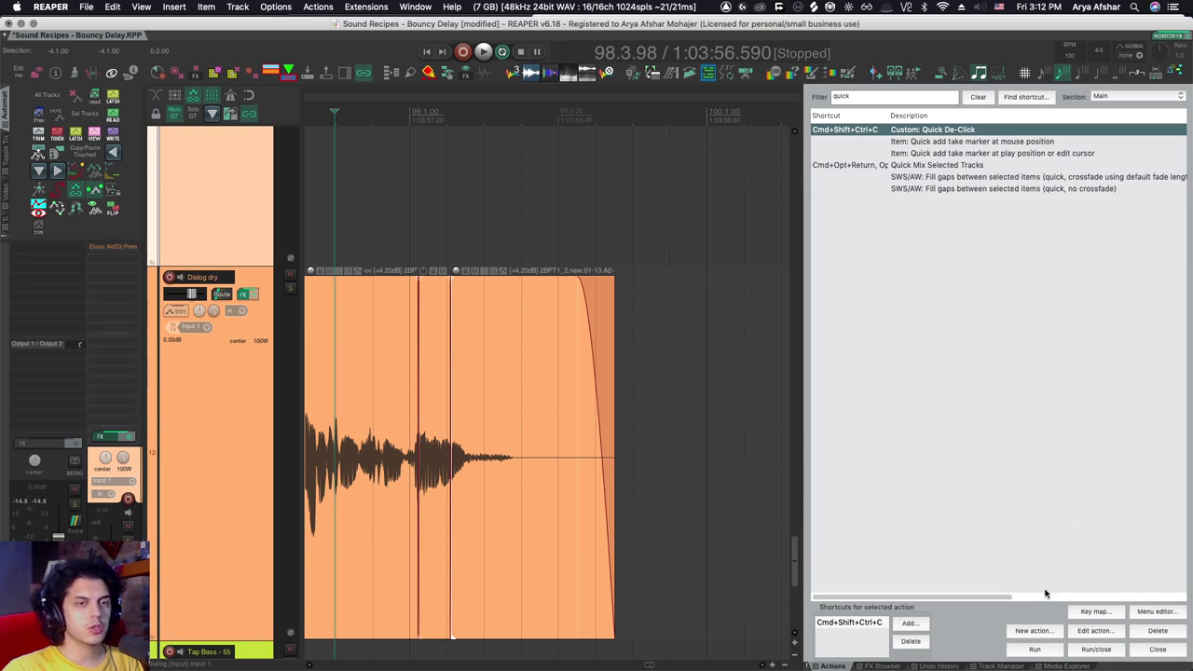
{"action": "left_click", "coordinate": [1095, 630]}
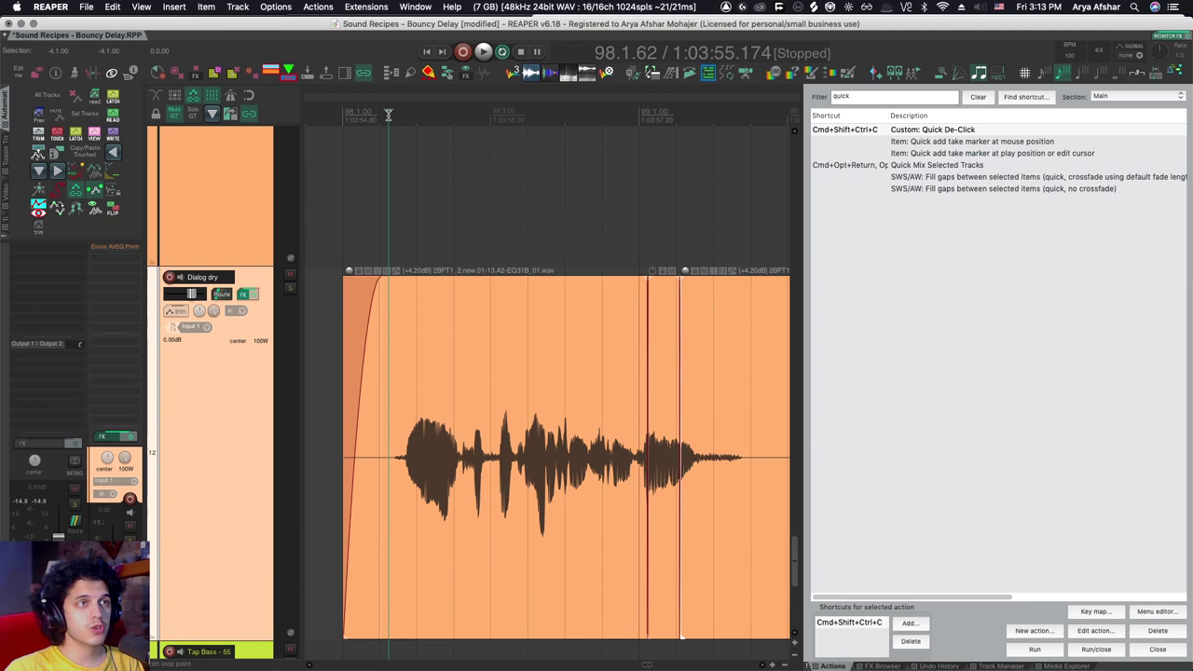
Step: Select the short stretch around the next mid-phrase click and run Quick De-Click on it
{"action": "left_click_drag", "start_coordinate": [388, 114], "coordinate": [563, 177]}
{"action": "left_click", "coordinate": [529, 236]}
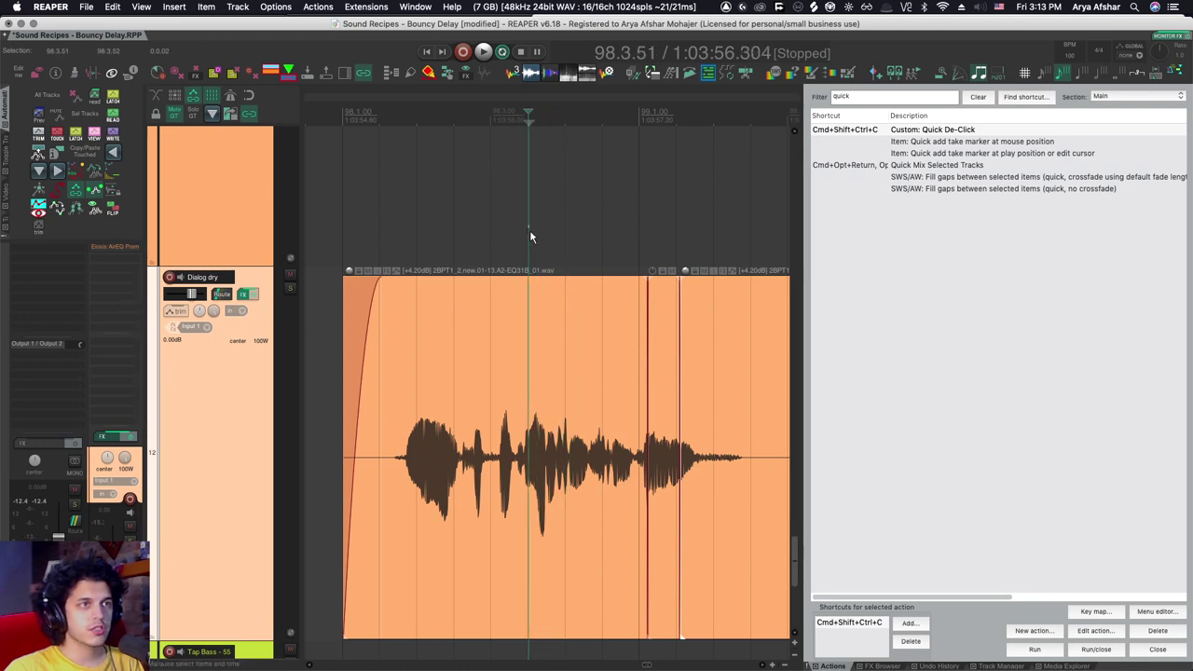
{"action": "left_click_drag", "start_coordinate": [530, 237], "coordinate": [580, 344]}
{"action": "key", "text": "ctrl+shift+super+c"}
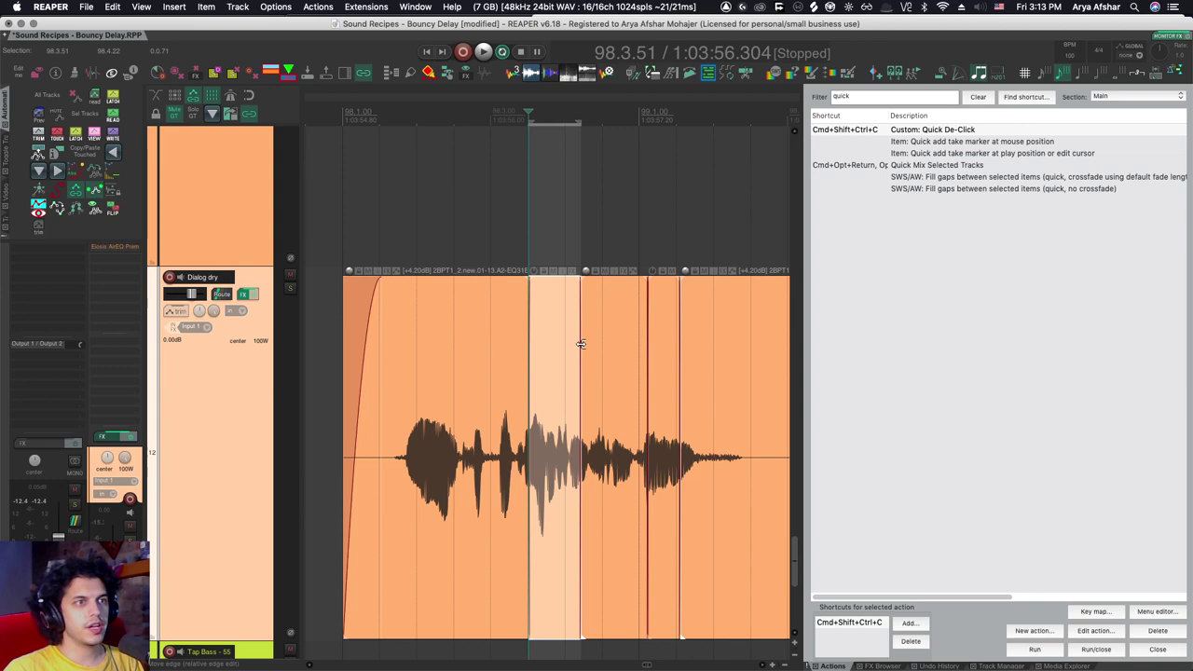
Step: Play back the repaired section from just before it, then reopen the Resources FX chain list
{"action": "left_click", "coordinate": [447, 199]}
{"action": "key", "text": "space"}
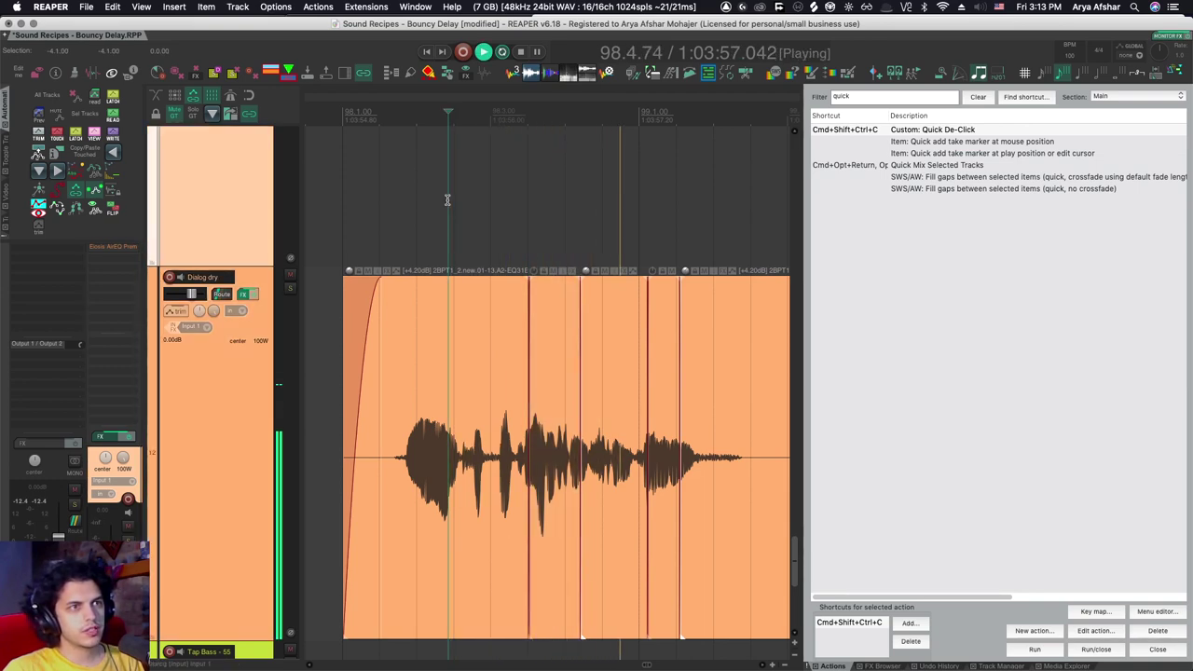
{"action": "key", "text": "space"}
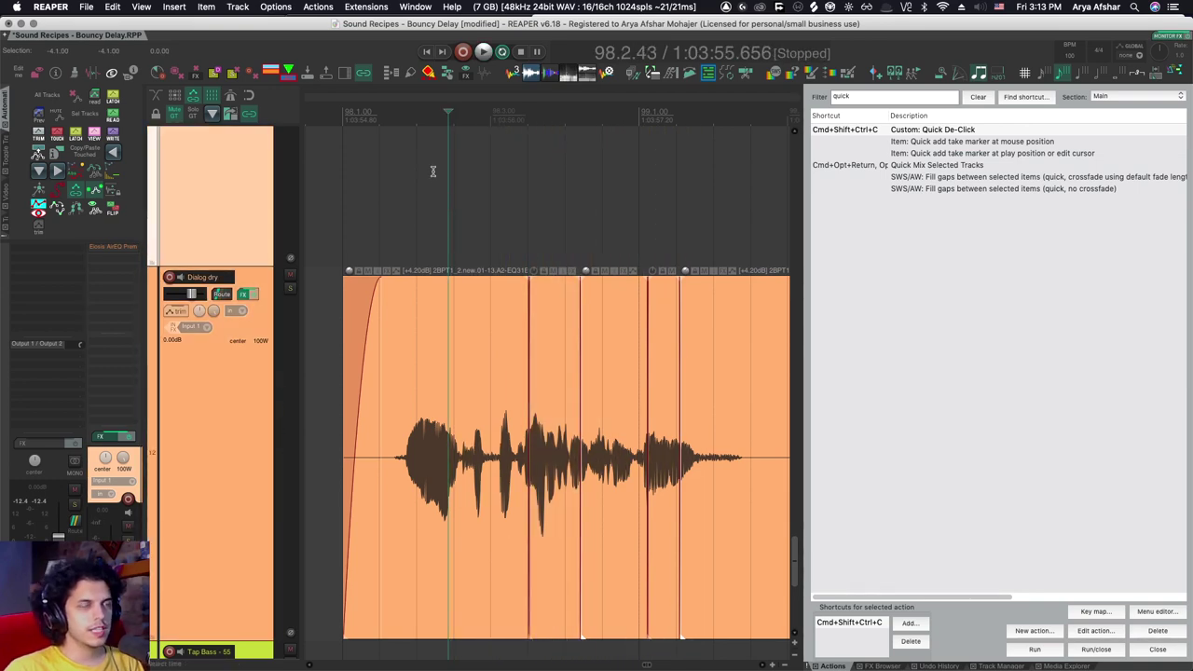
{"action": "key", "text": "alt+F6"}
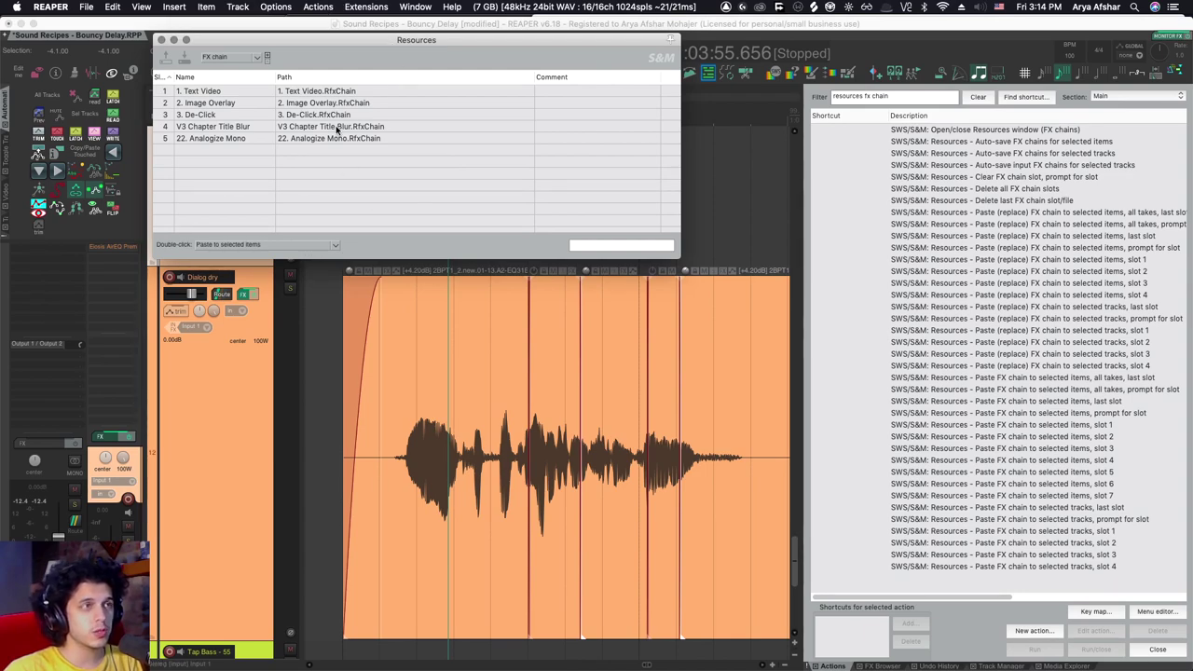
Step: Pick the De-Click FX chain and keep double-click set to Paste to selected items
{"action": "left_click", "coordinate": [306, 115]}
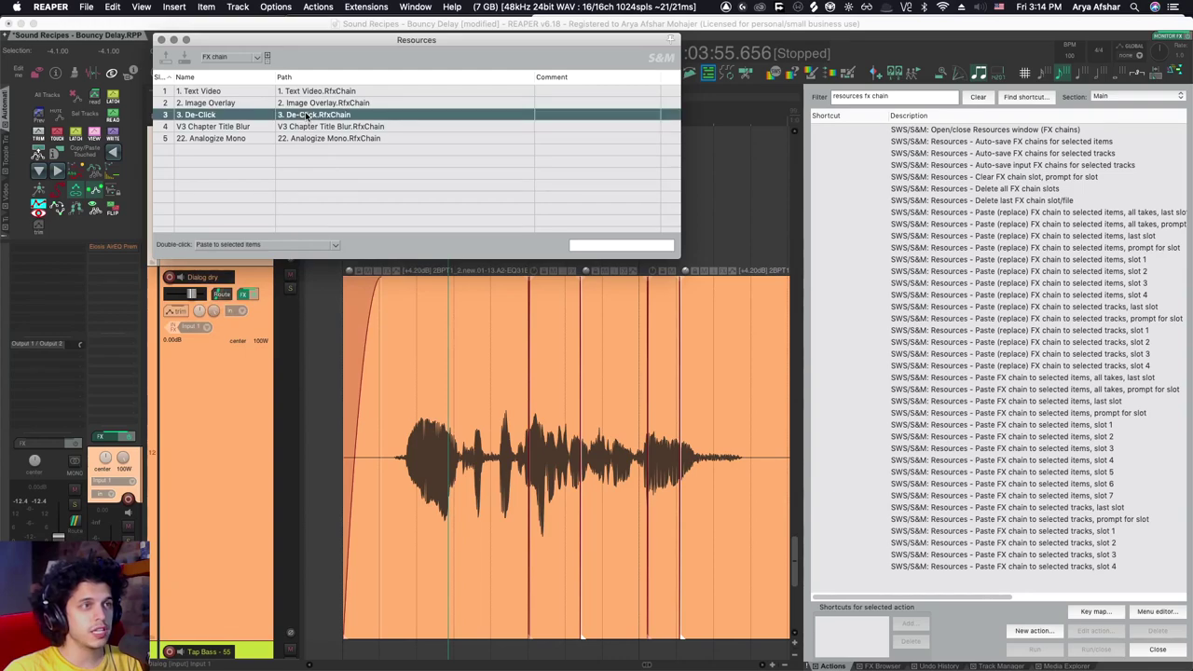
{"action": "left_click", "coordinate": [226, 245]}
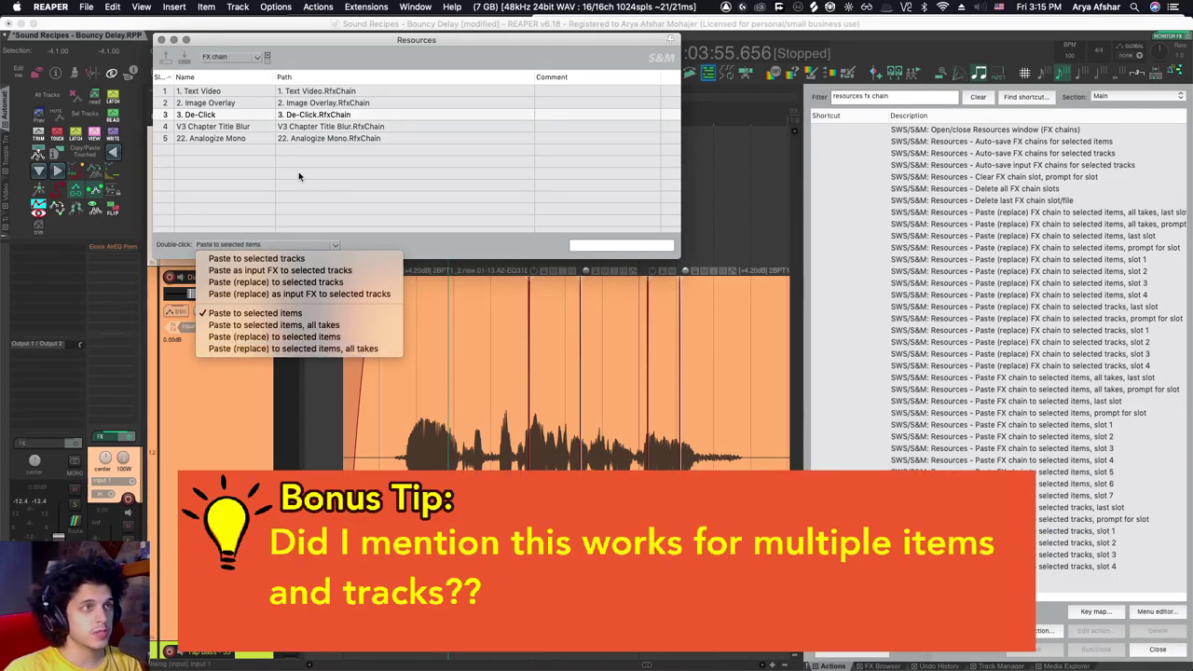
{"action": "left_click", "coordinate": [301, 191]}
Step: Select the dialog item section and apply the De-Click chain to it
{"action": "double_click", "coordinate": [341, 112]}
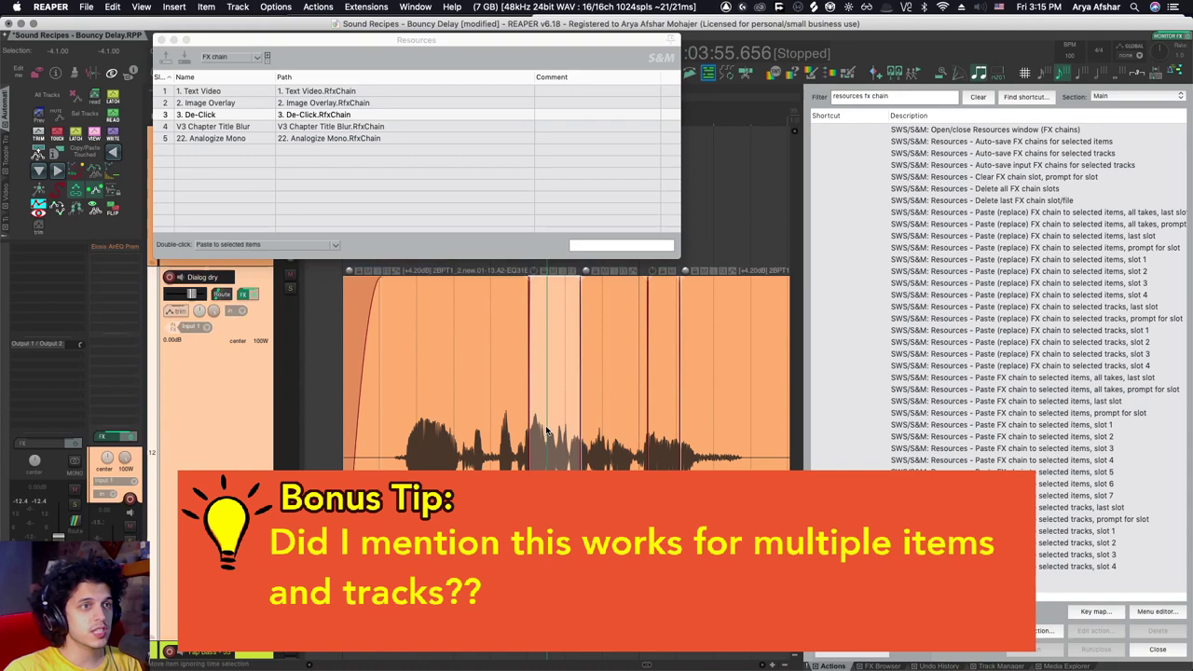
{"action": "left_click", "coordinate": [316, 114]}
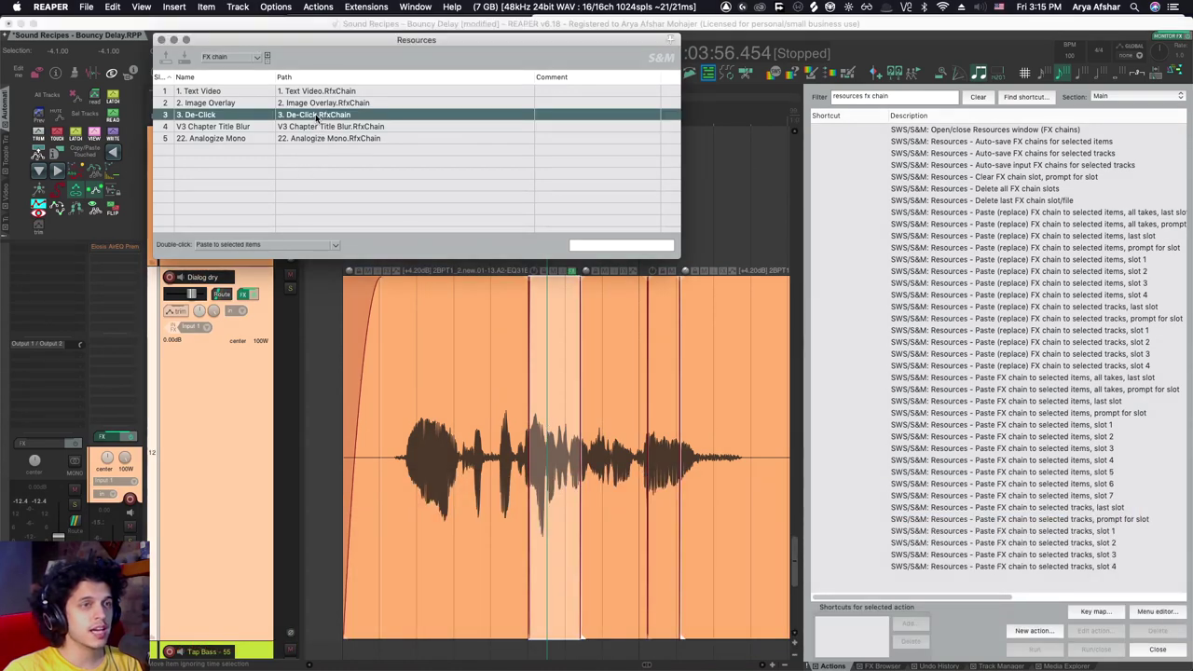
{"action": "left_click", "coordinate": [576, 314]}
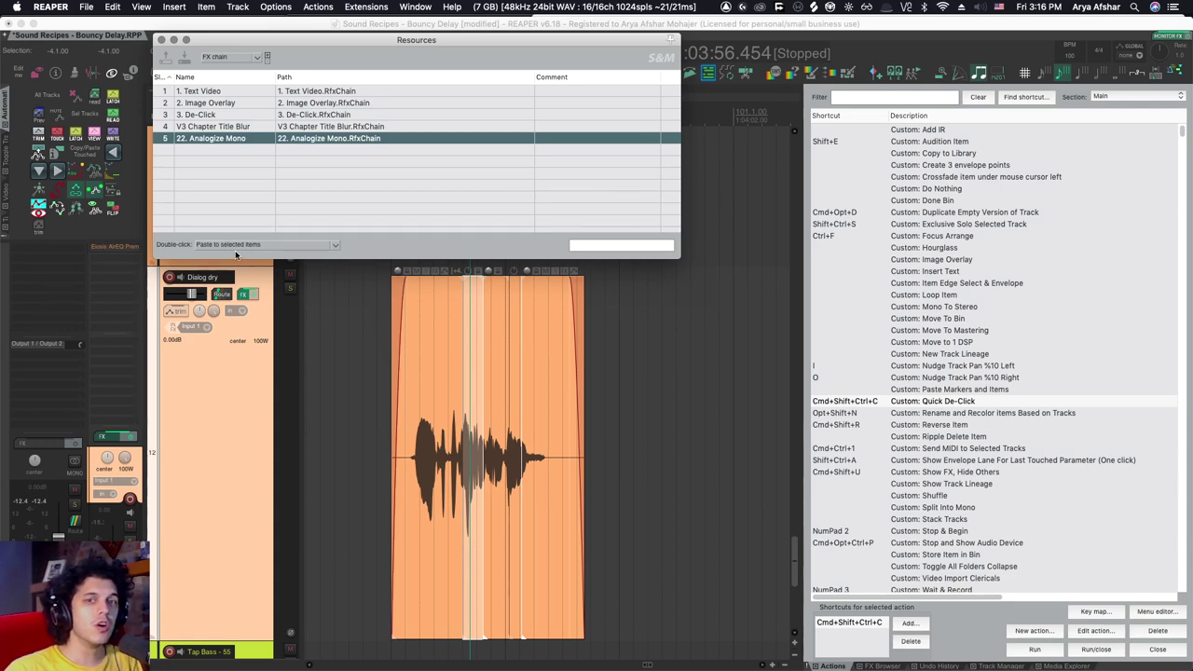
Step: Review the track's add-FX menu and the Resources type list, keeping FX chains selected
{"action": "right_click", "coordinate": [244, 294]}
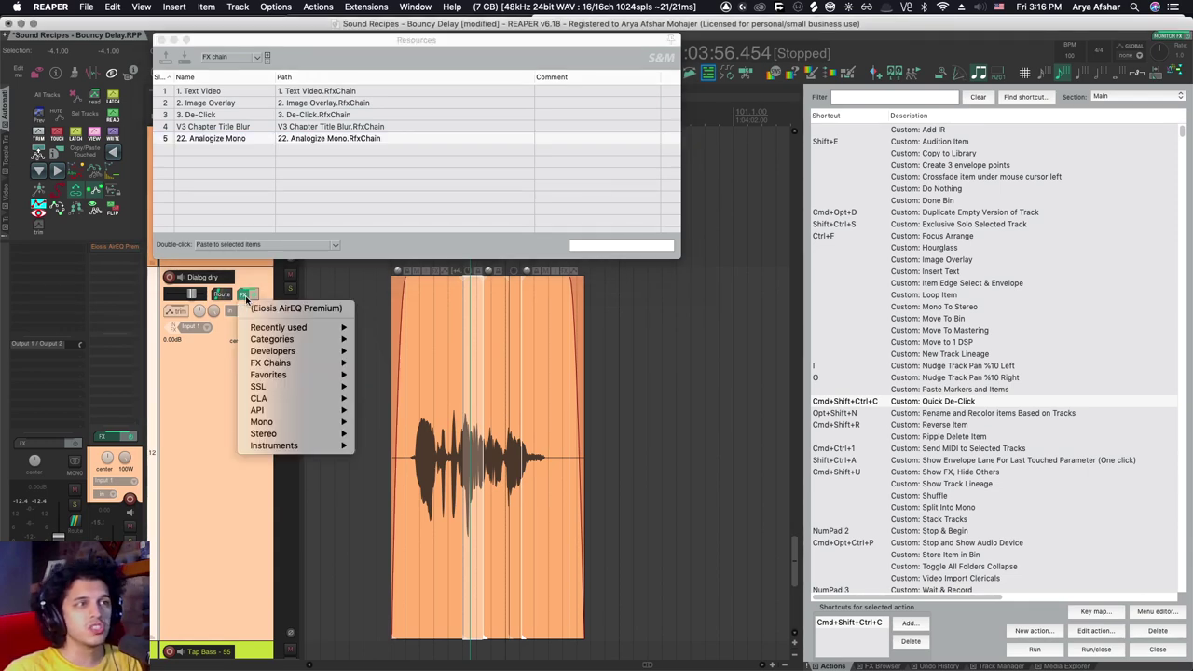
{"action": "left_click", "coordinate": [215, 579]}
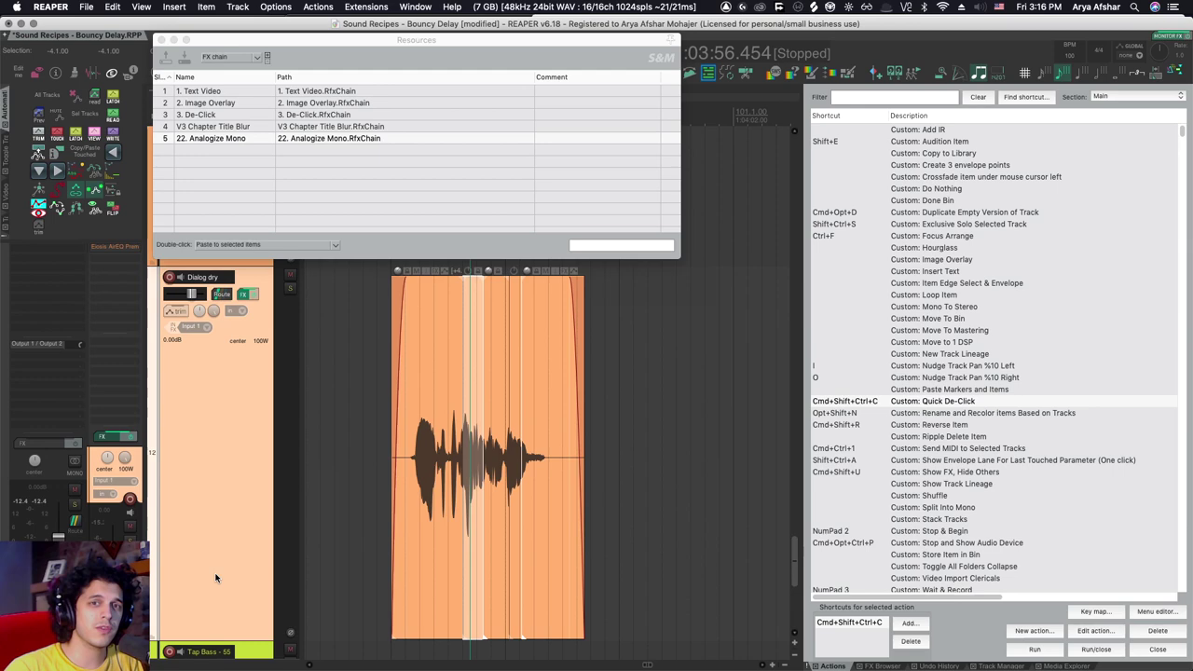
{"action": "left_click", "coordinate": [257, 57]}
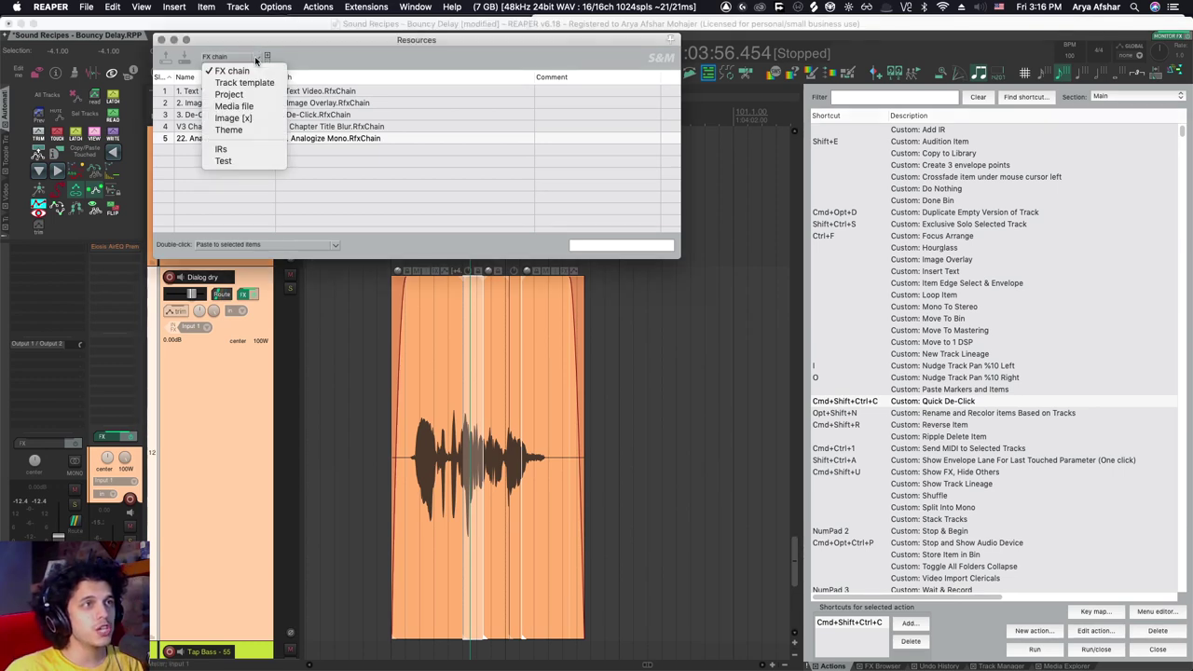
{"action": "left_click", "coordinate": [352, 63]}
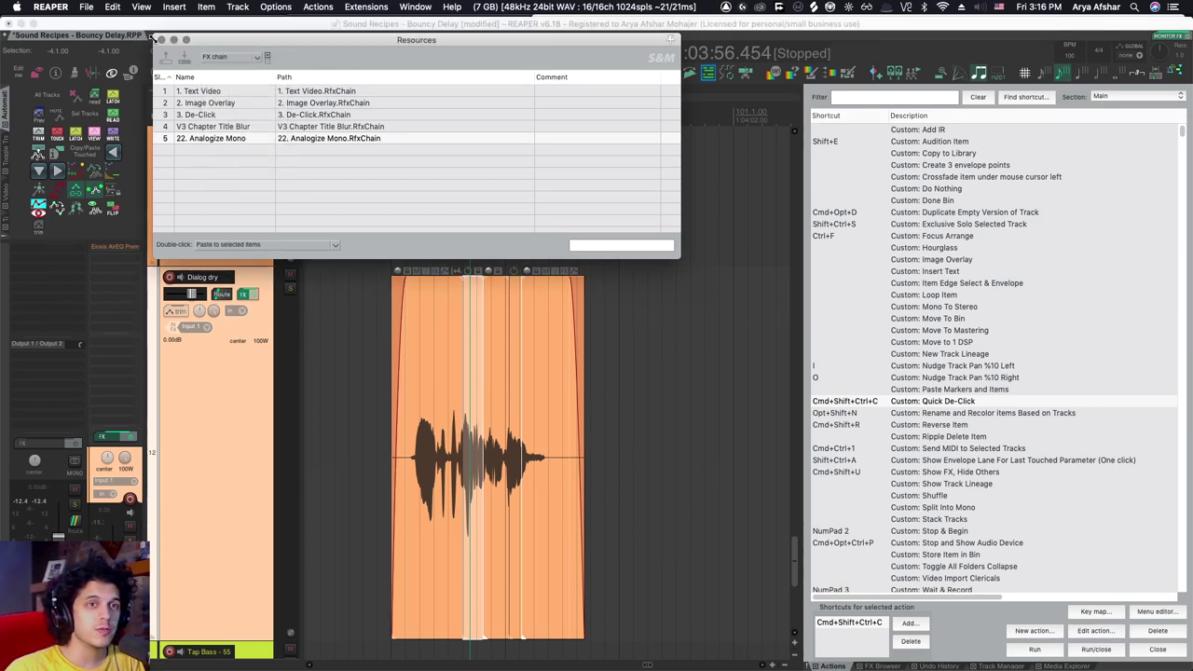